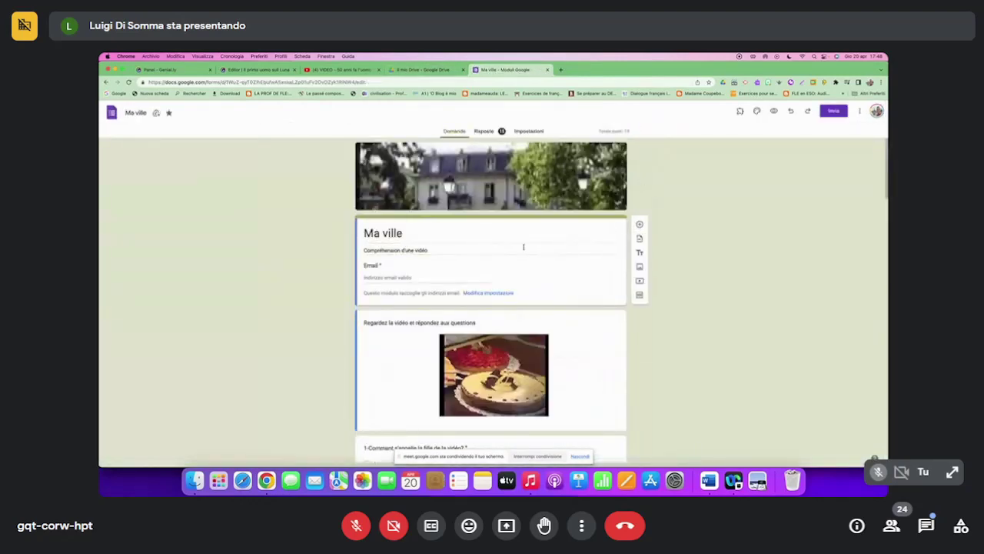
Copy the HTML embed code of the Ma ville form from its send options
{"action": "left_click", "coordinate": [835, 111]}
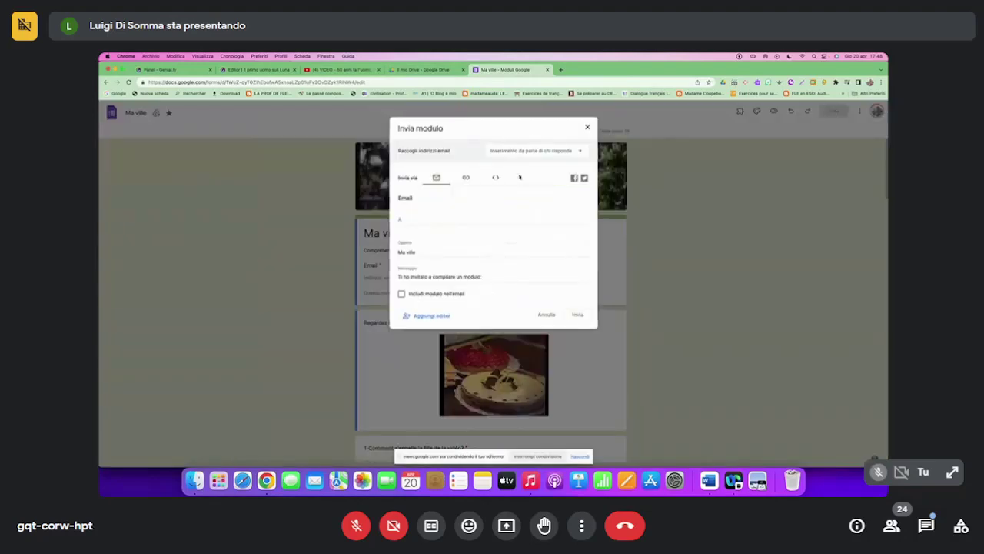
{"action": "left_click", "coordinate": [466, 178]}
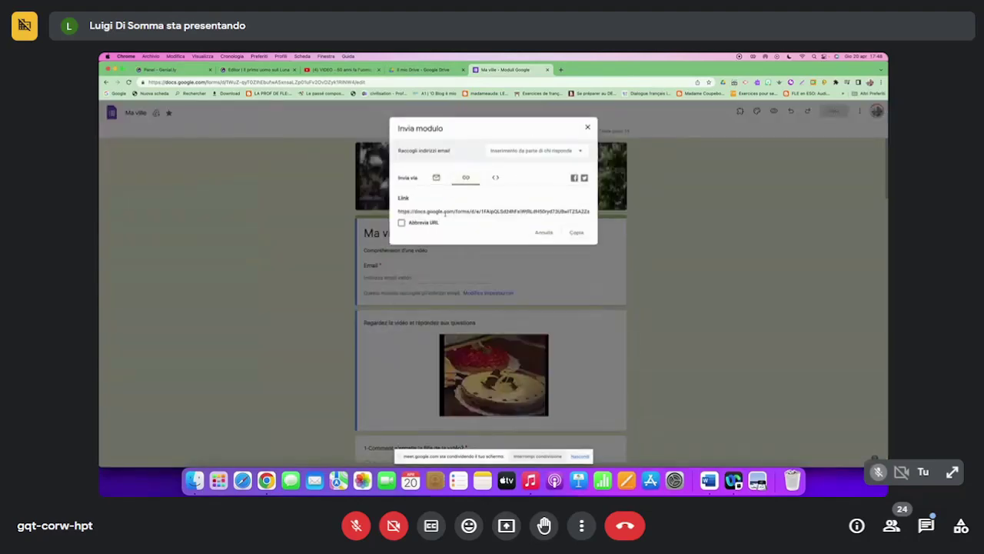
{"action": "left_click", "coordinate": [493, 178]}
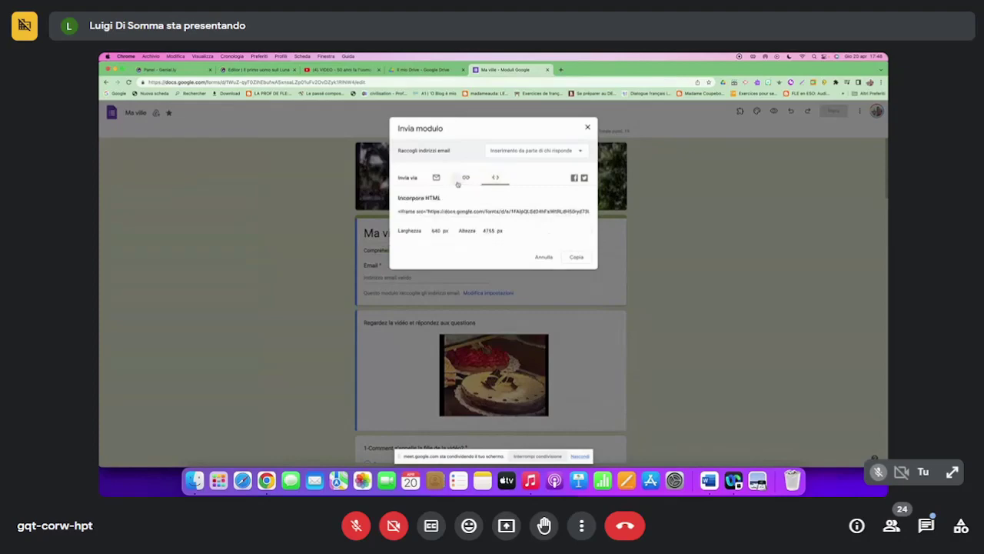
{"action": "left_click", "coordinate": [464, 178]}
{"action": "left_click", "coordinate": [492, 178]}
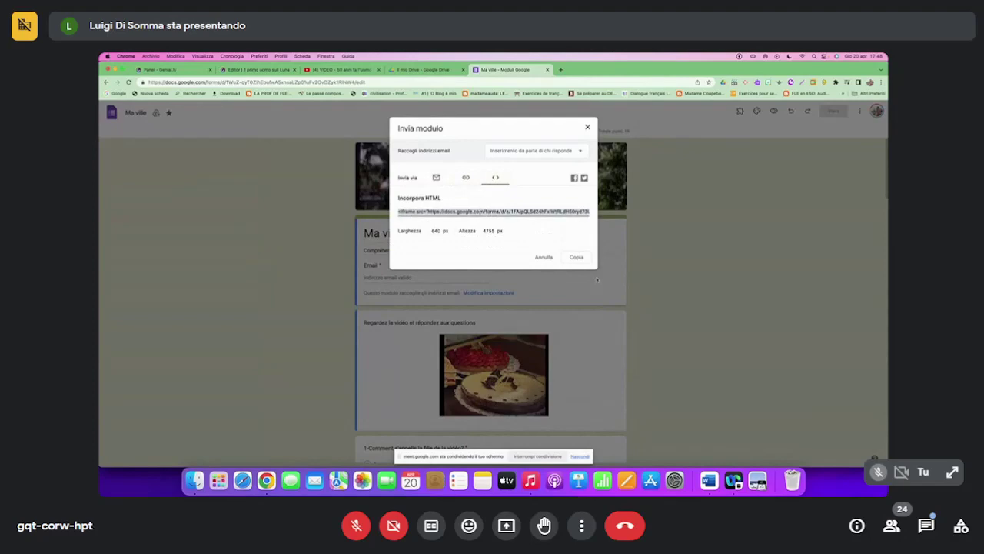
{"action": "left_click", "coordinate": [579, 258]}
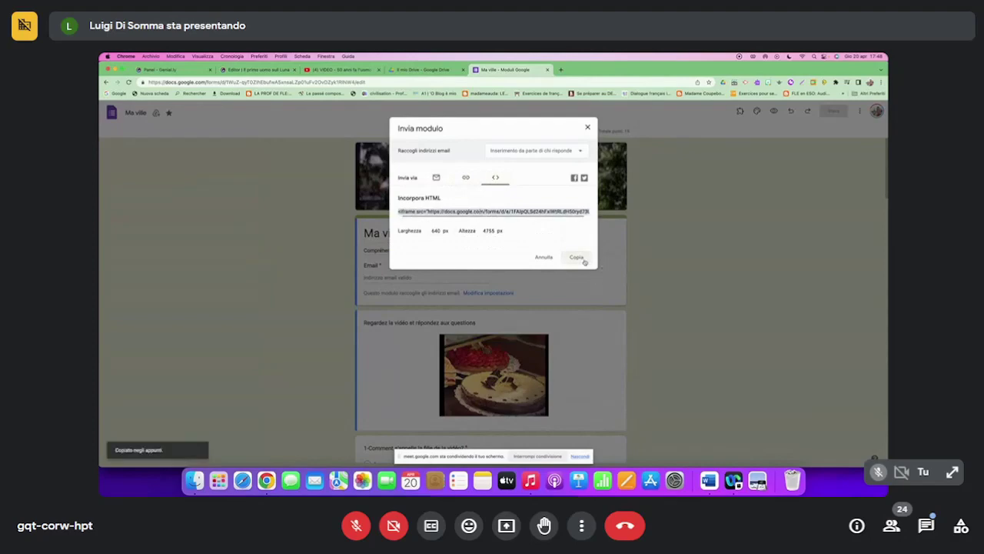
Switch to the other browser profile and put the Genially "10 azioni per salvare il pianeta" back into edit mode
{"action": "left_click", "coordinate": [870, 84]}
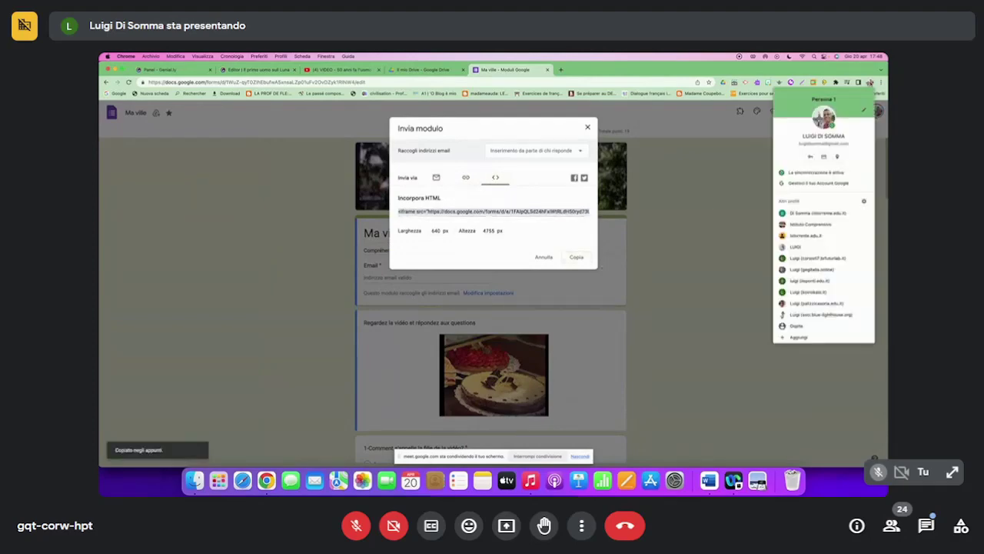
{"action": "left_click", "coordinate": [804, 303]}
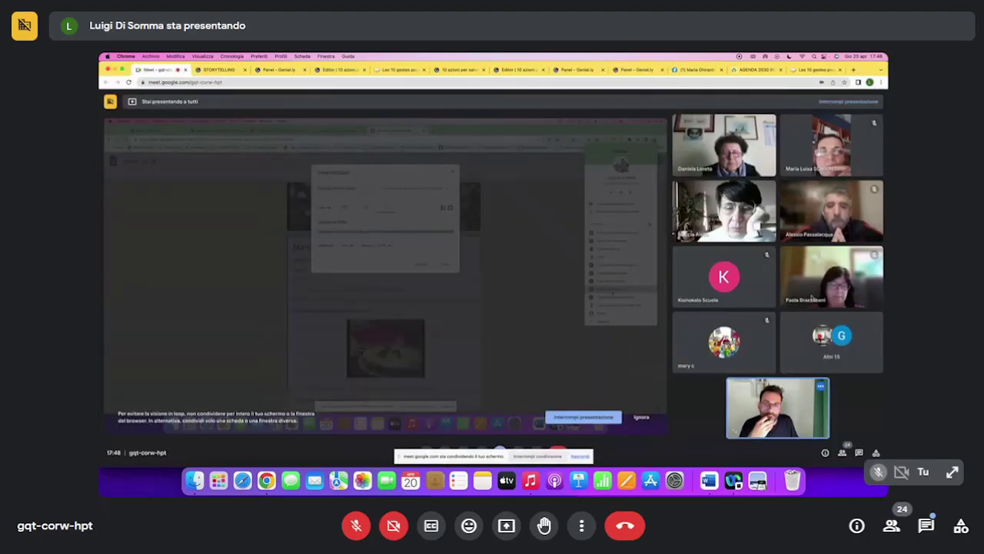
{"action": "left_click", "coordinate": [339, 69]}
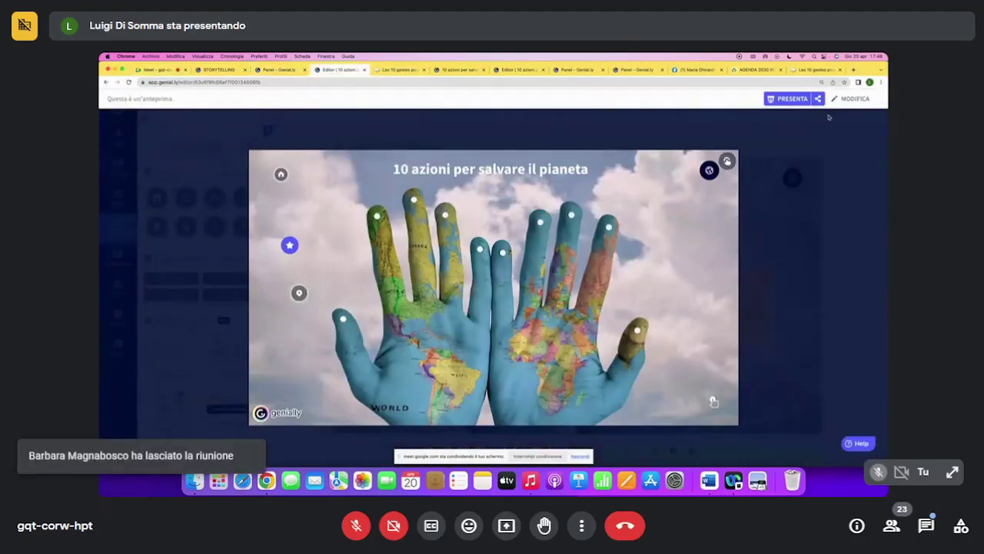
{"action": "left_click", "coordinate": [852, 99]}
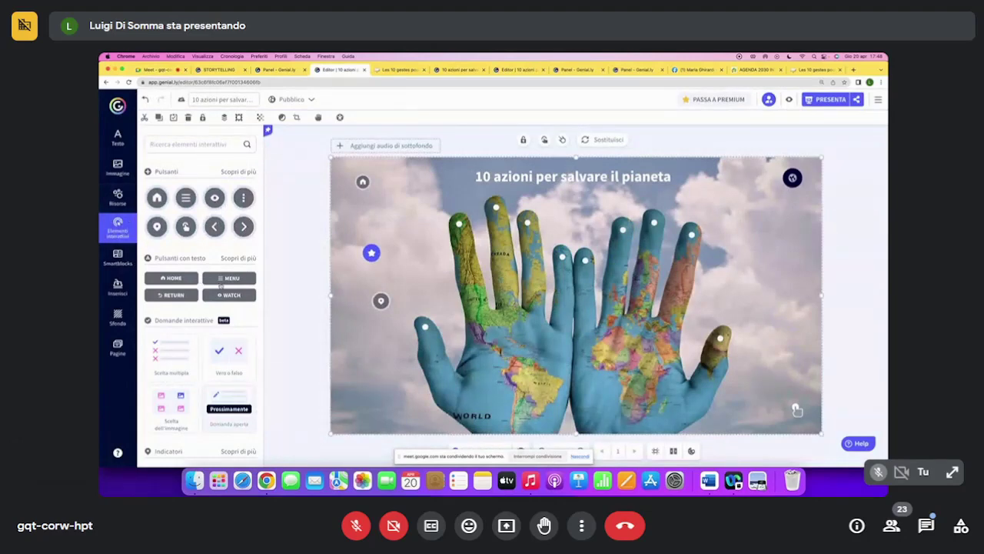
Add a dark START text button to the page and place it beside the rightmost fingers, above the thumb
{"action": "left_click", "coordinate": [238, 258]}
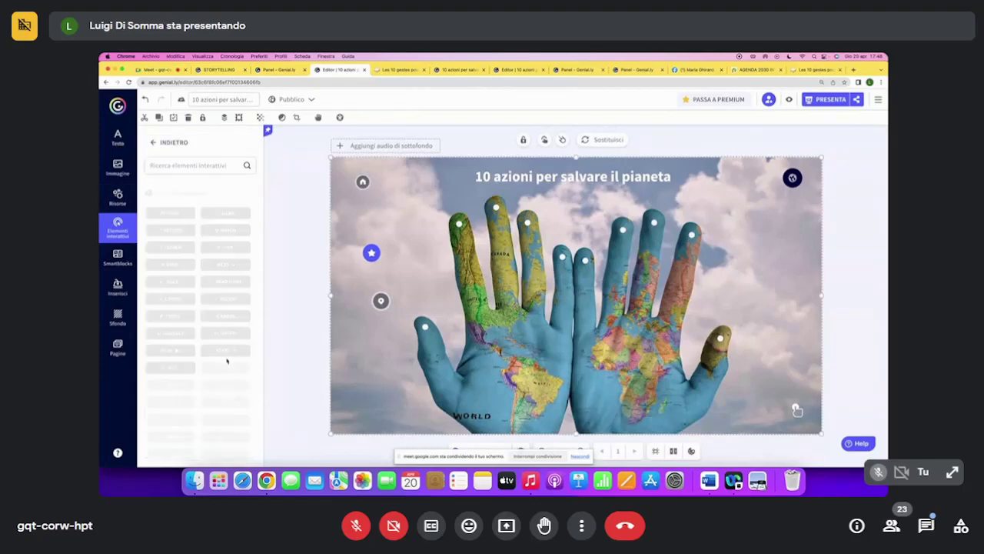
{"action": "scroll", "coordinate": [227, 359], "scroll_direction": "down", "scroll_amount": 1}
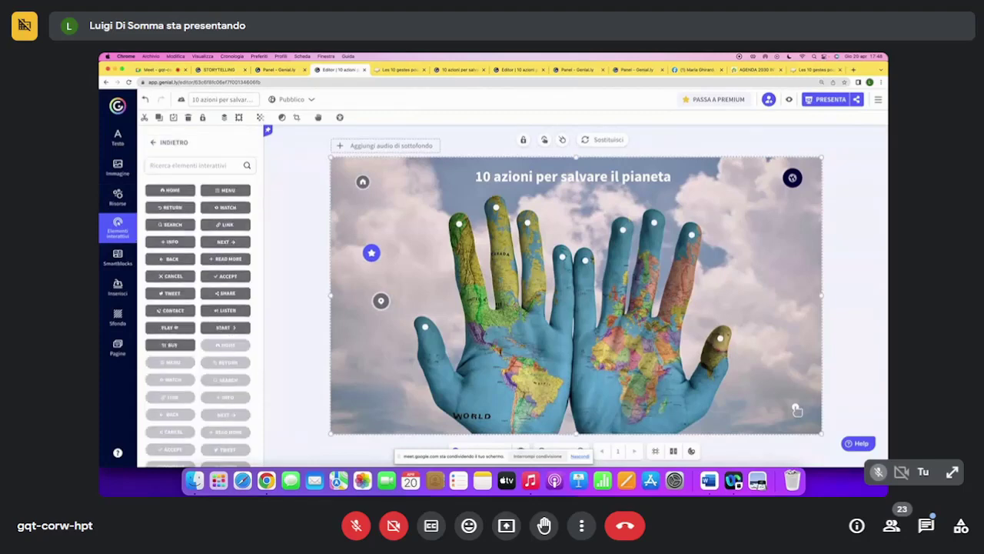
{"action": "left_click", "coordinate": [222, 327]}
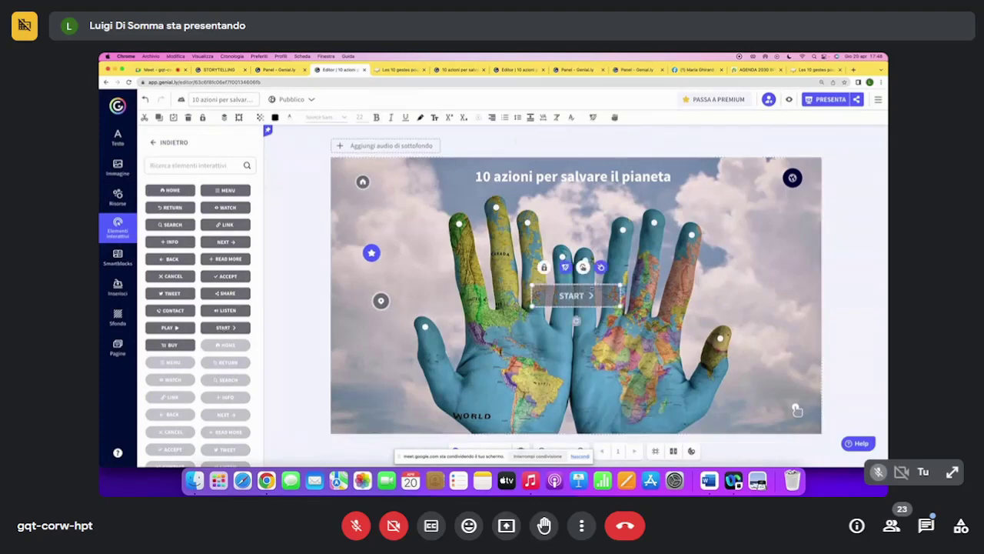
{"action": "left_click_drag", "start_coordinate": [589, 286], "coordinate": [776, 269]}
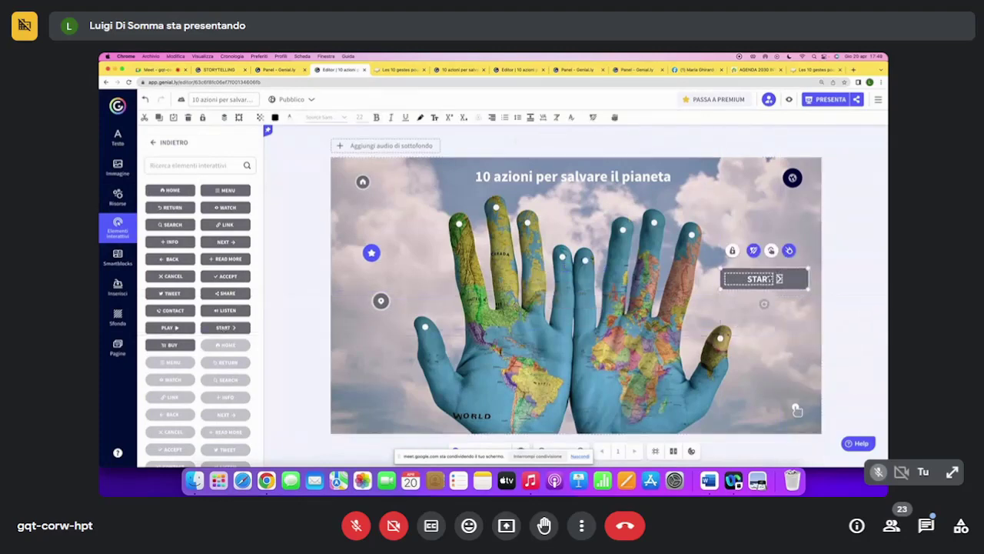
Change the new START button's label to RISPONDI
{"action": "type", "text": "TEST"}
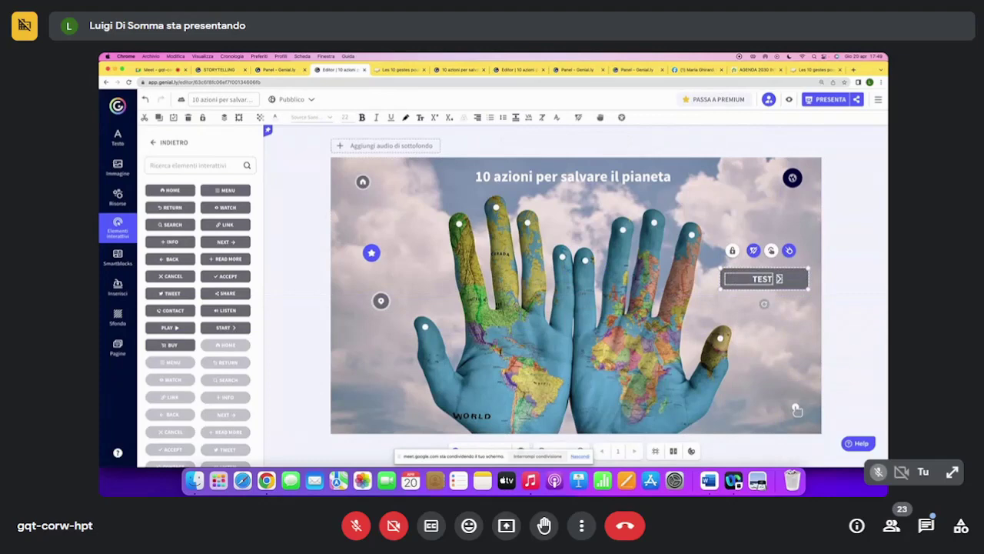
{"action": "key", "text": "BackSpace"}
{"action": "key", "text": "BackSpace"}
{"action": "key", "text": "BackSpace"}
{"action": "key", "text": "BackSpace"}
{"action": "type", "text": "RISPONDI"}
Give the RISPONDI button a Finestra interactivity containing the form's copied iframe code, and save it
{"action": "left_click", "coordinate": [770, 251]}
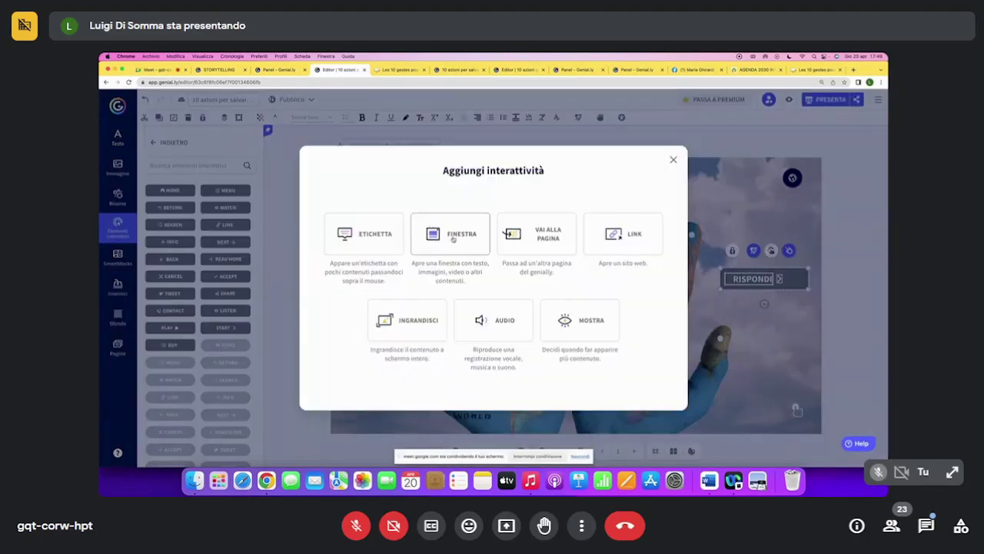
{"action": "left_click", "coordinate": [453, 240]}
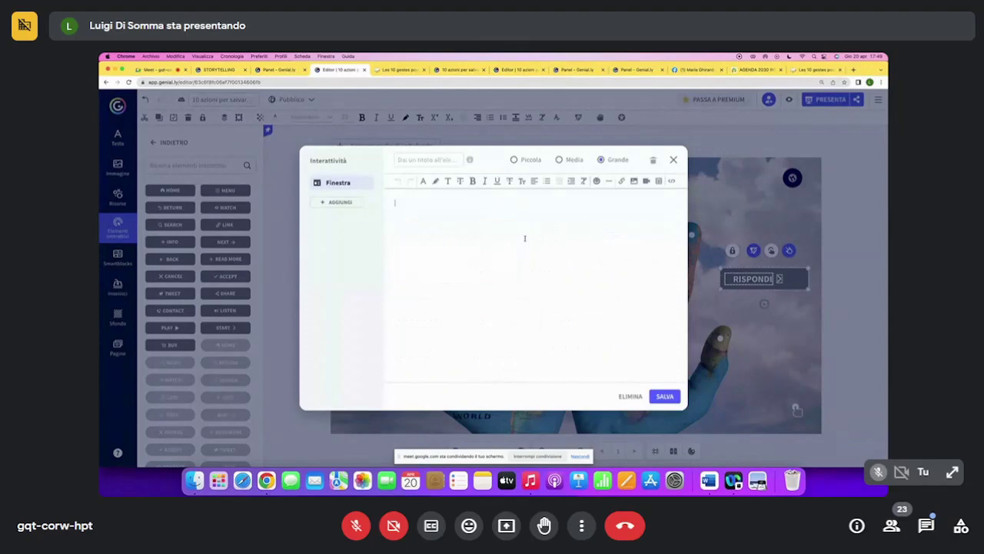
{"action": "right_click", "coordinate": [564, 202]}
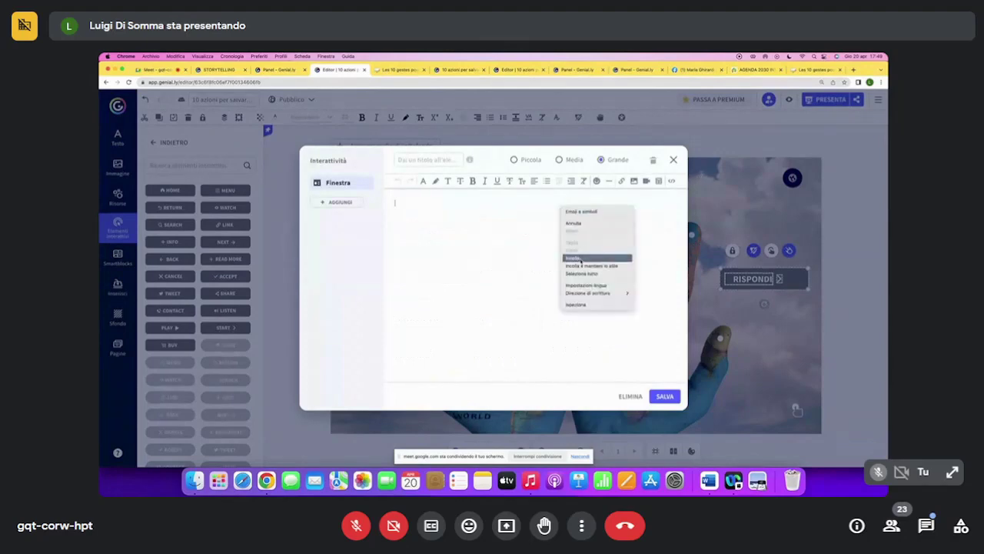
{"action": "left_click", "coordinate": [579, 259]}
{"action": "left_click", "coordinate": [672, 181]}
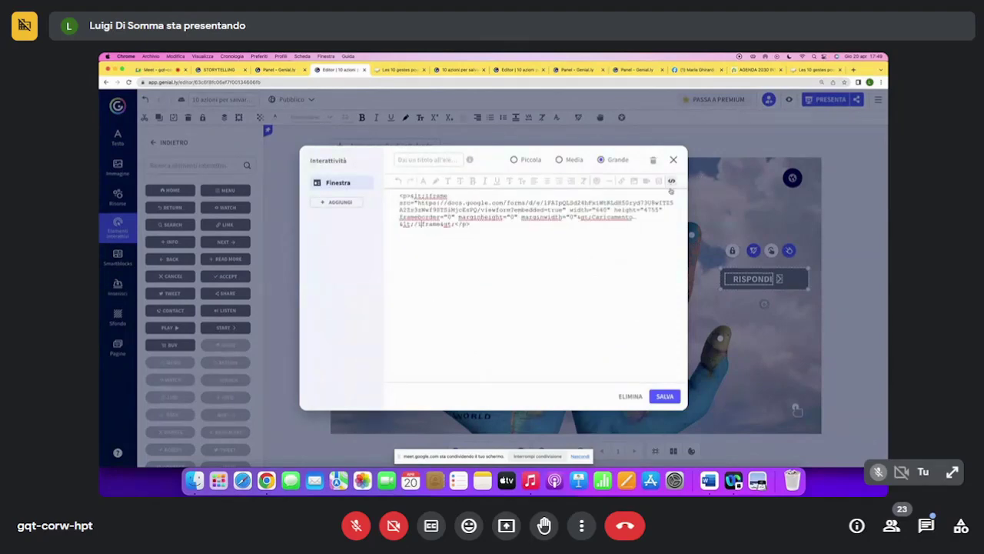
{"action": "left_click", "coordinate": [664, 396]}
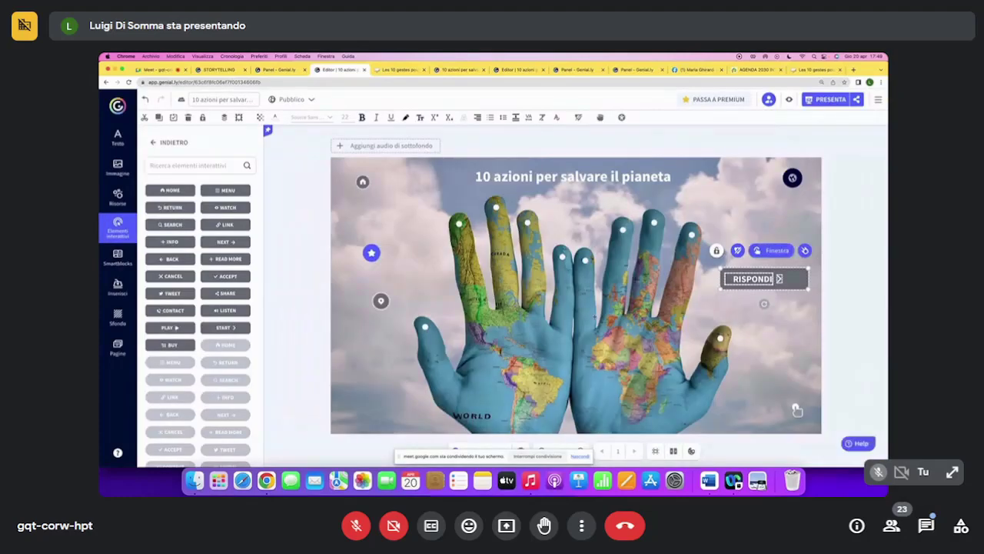
Preview the page and test the RISPONDI button's window
{"action": "left_click", "coordinate": [788, 100]}
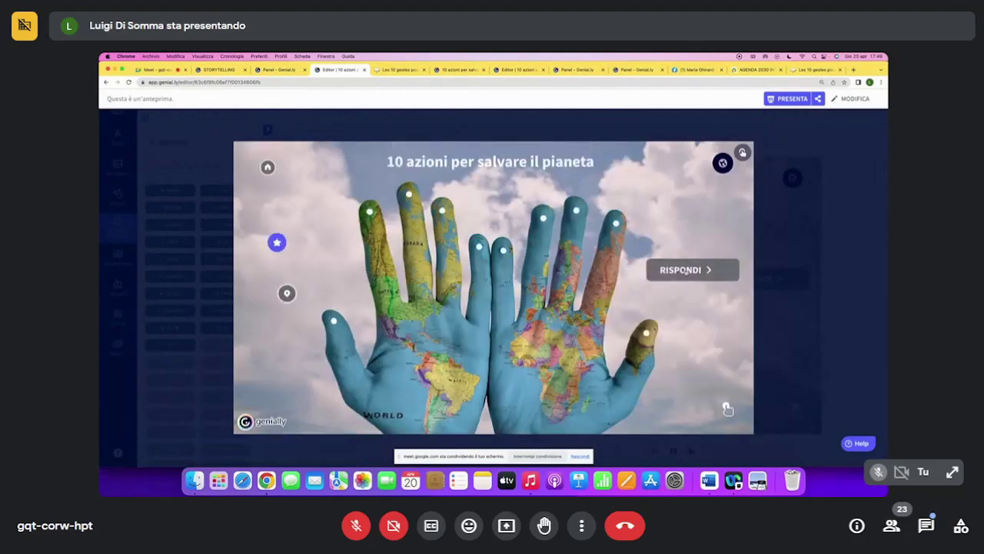
{"action": "left_click", "coordinate": [687, 269]}
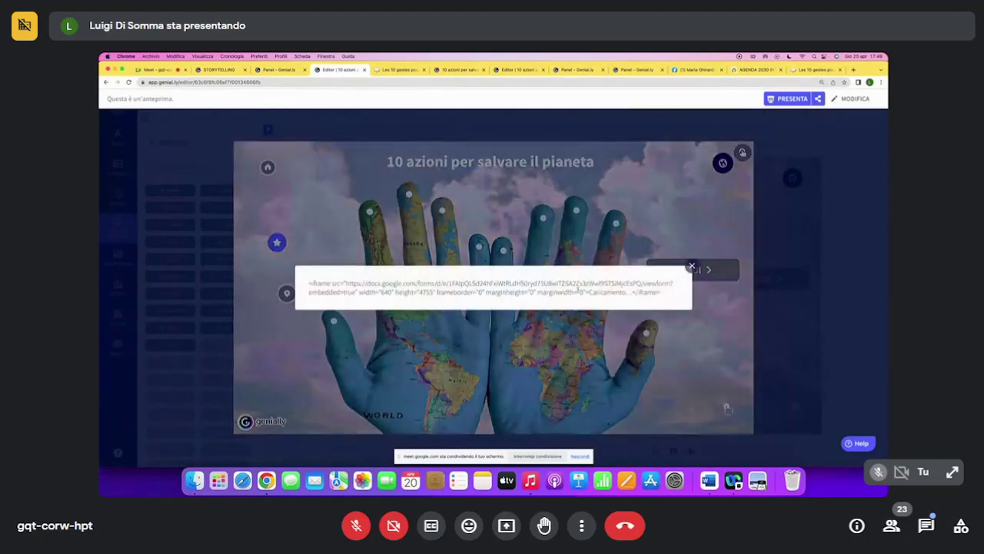
{"action": "key", "text": "Escape"}
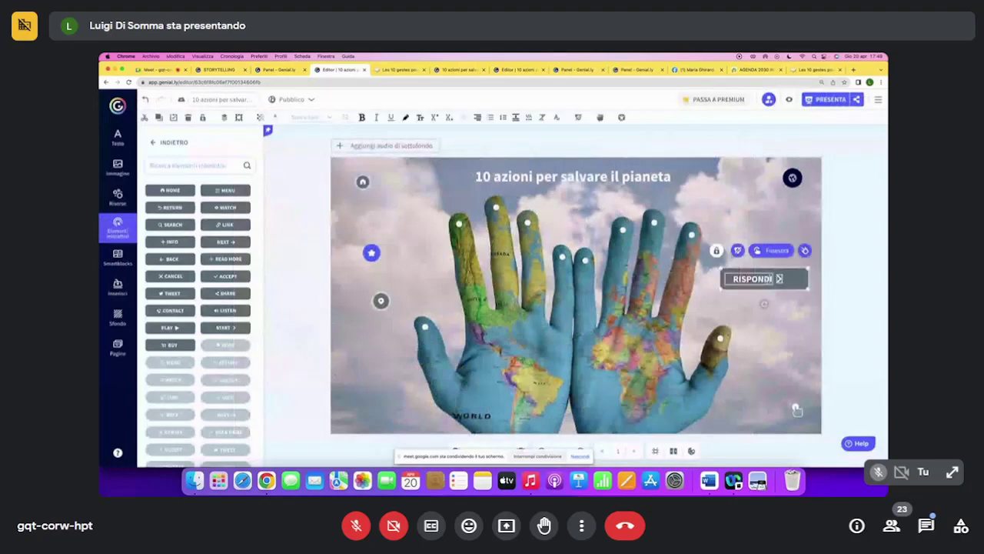
Try to correct the RISPONDI window's iframe code in HTML code view and save the window
{"action": "left_click", "coordinate": [769, 251]}
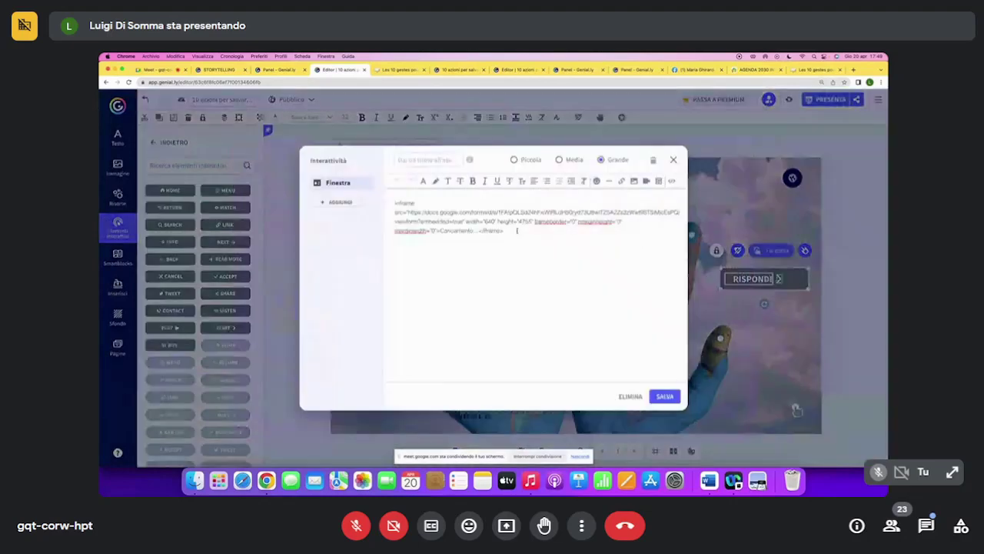
{"action": "left_click", "coordinate": [671, 181]}
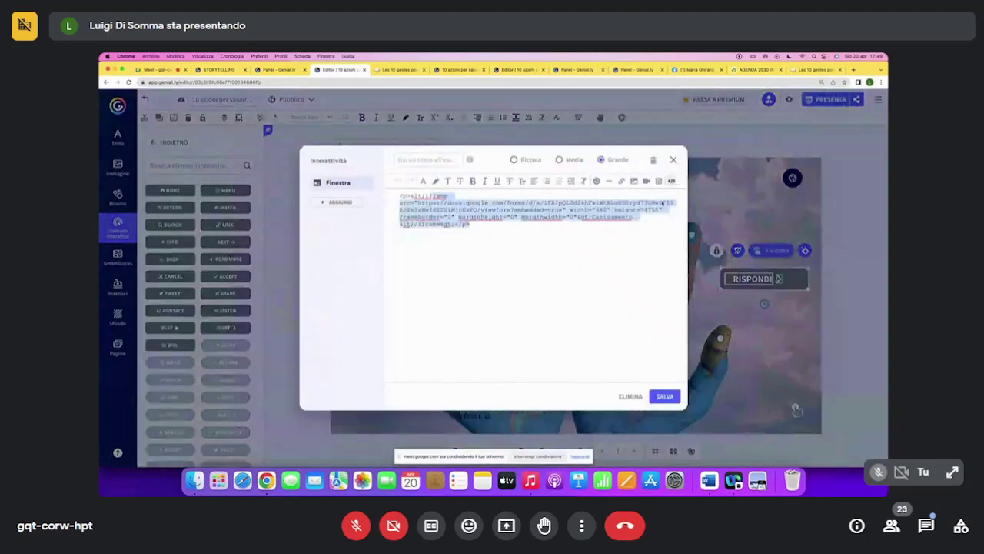
{"action": "left_click", "coordinate": [664, 396]}
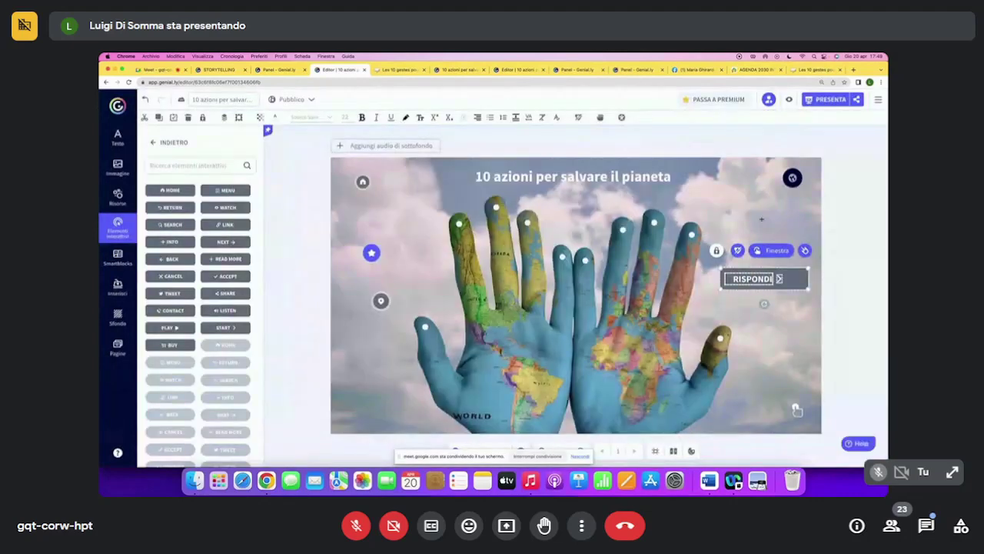
Preview the page again and check what the RISPONDI window displays
{"action": "left_click", "coordinate": [789, 99]}
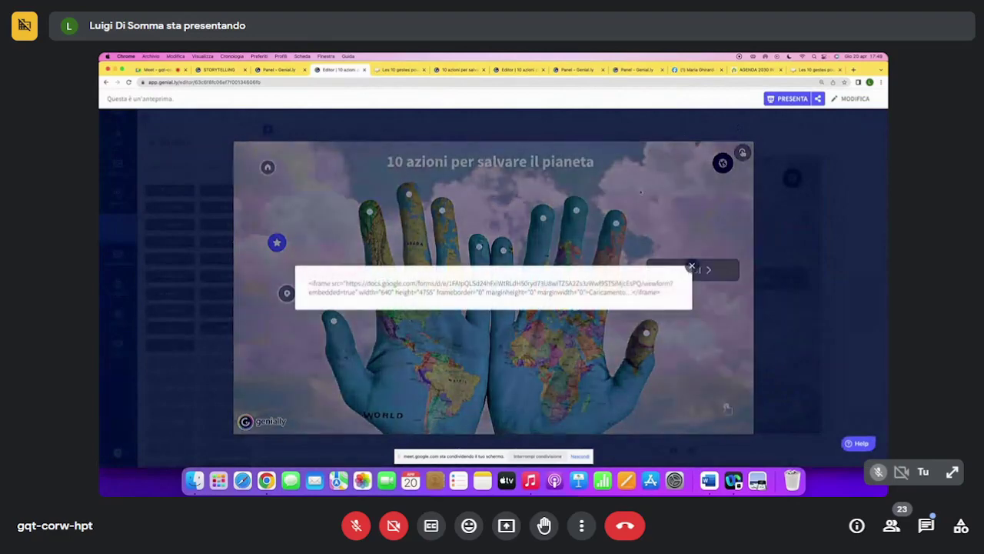
{"action": "key", "text": "Escape"}
{"action": "key", "text": "Escape"}
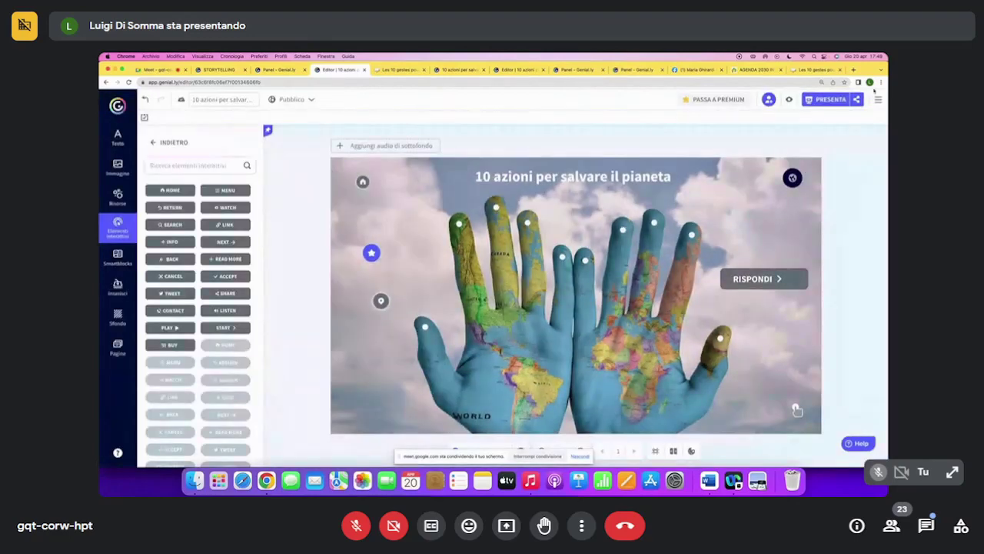
Reopen the RISPONDI button's Finestra interactivity, rework its iframe code, and save the window again
{"action": "left_click", "coordinate": [871, 83]}
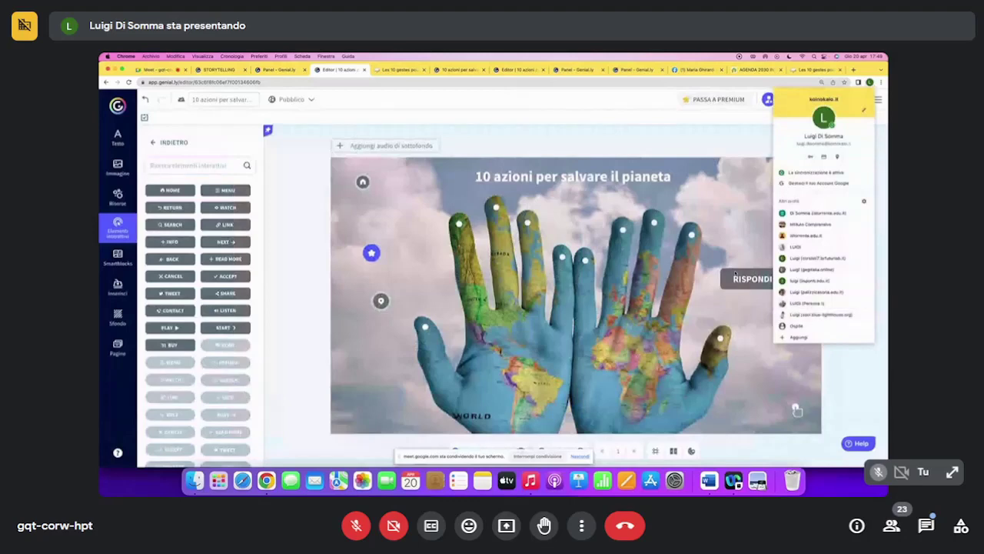
{"action": "left_click", "coordinate": [753, 281]}
{"action": "left_click", "coordinate": [763, 278]}
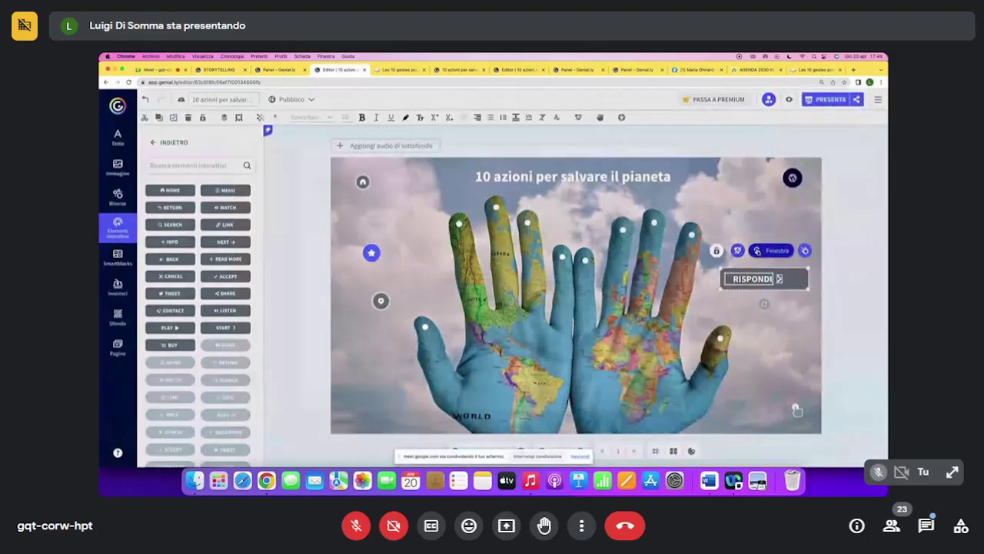
{"action": "left_click", "coordinate": [776, 250]}
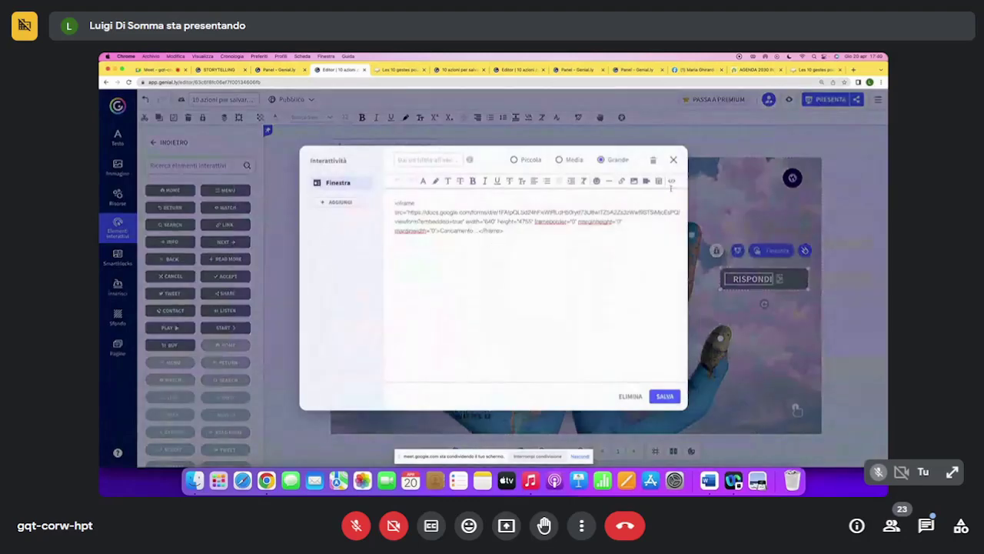
{"action": "left_click_drag", "start_coordinate": [394, 201], "coordinate": [646, 351]}
{"action": "left_click", "coordinate": [664, 396]}
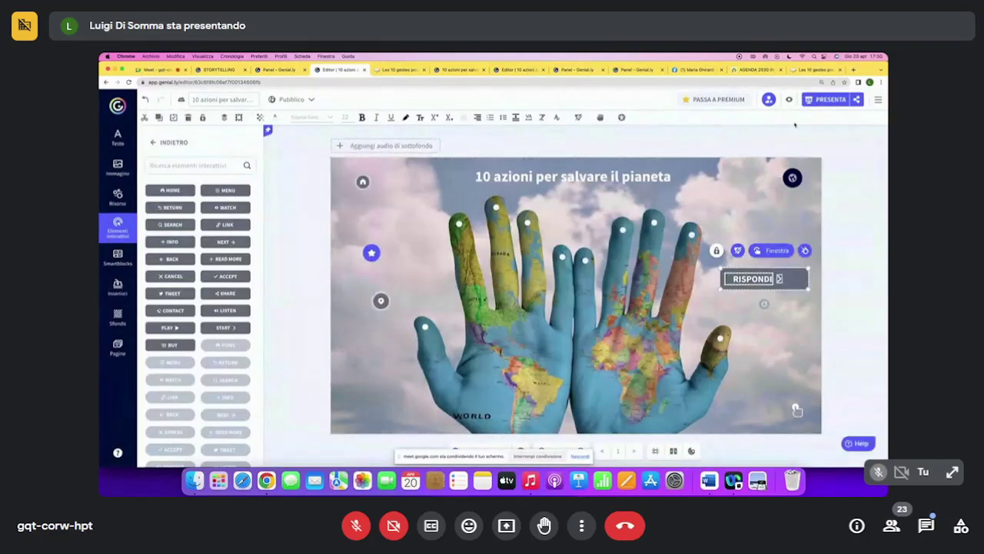
Preview the page, check the embedded content in the RISPONDI window, and close that window
{"action": "left_click", "coordinate": [798, 409]}
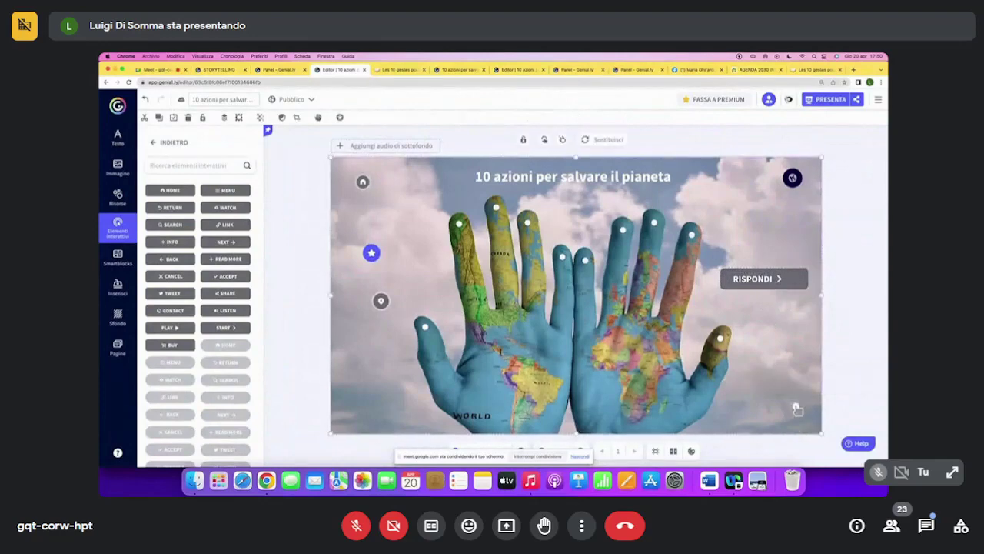
{"action": "left_click", "coordinate": [789, 99]}
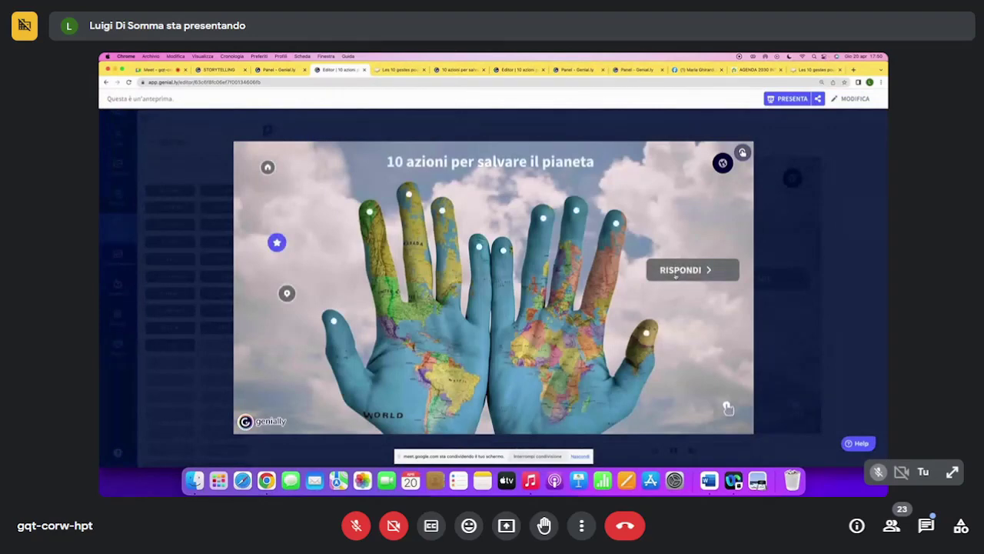
{"action": "left_click", "coordinate": [677, 273]}
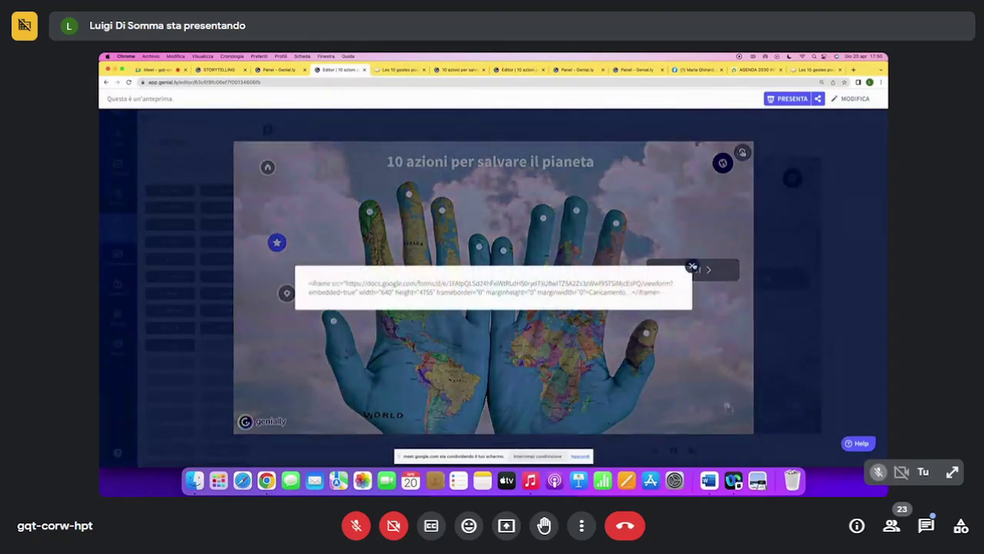
{"action": "left_click", "coordinate": [726, 408]}
Copy the Ma ville form's HTML embed code in the other browser profile and return to the Genially preview
{"action": "left_click", "coordinate": [870, 82]}
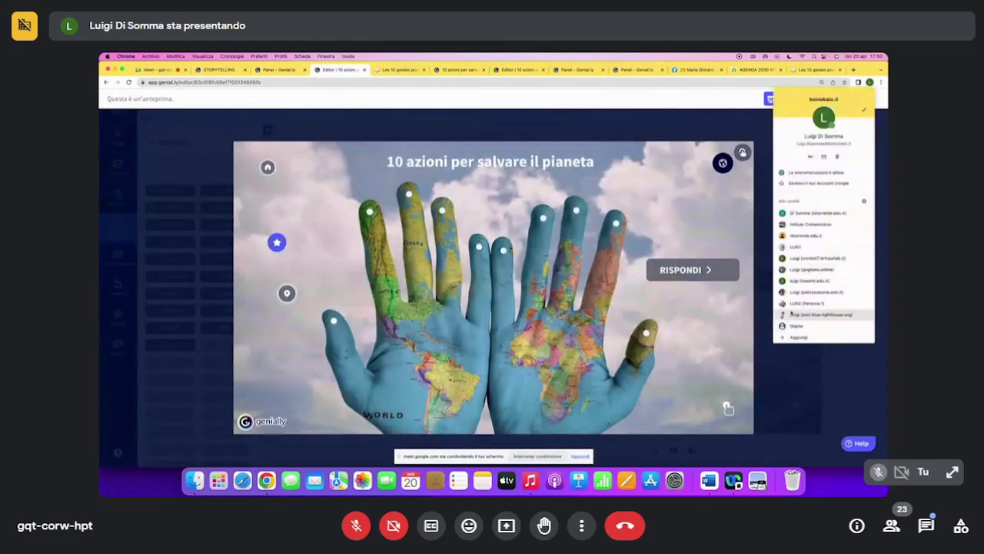
{"action": "left_click", "coordinate": [792, 313]}
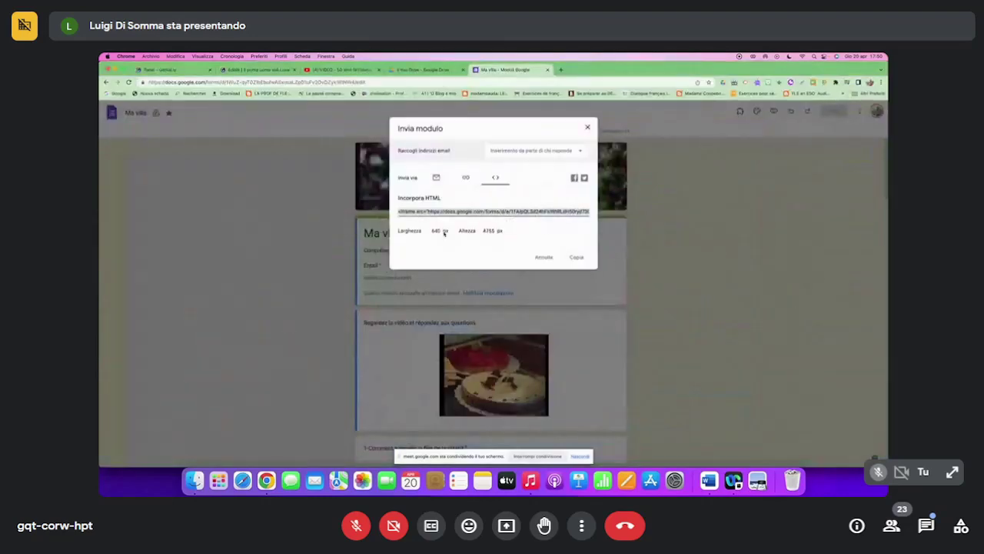
{"action": "left_click", "coordinate": [465, 178]}
{"action": "left_click", "coordinate": [495, 178]}
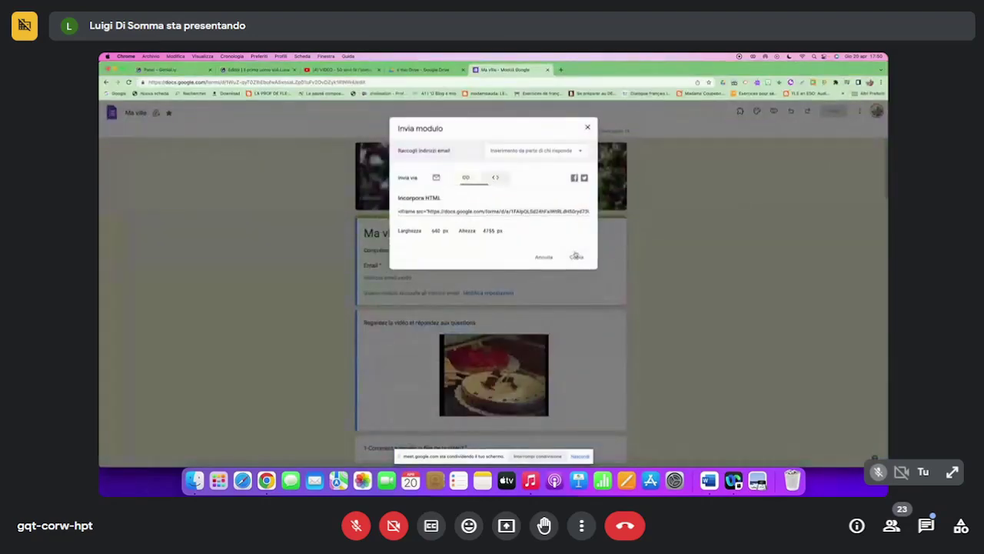
{"action": "left_click", "coordinate": [578, 258]}
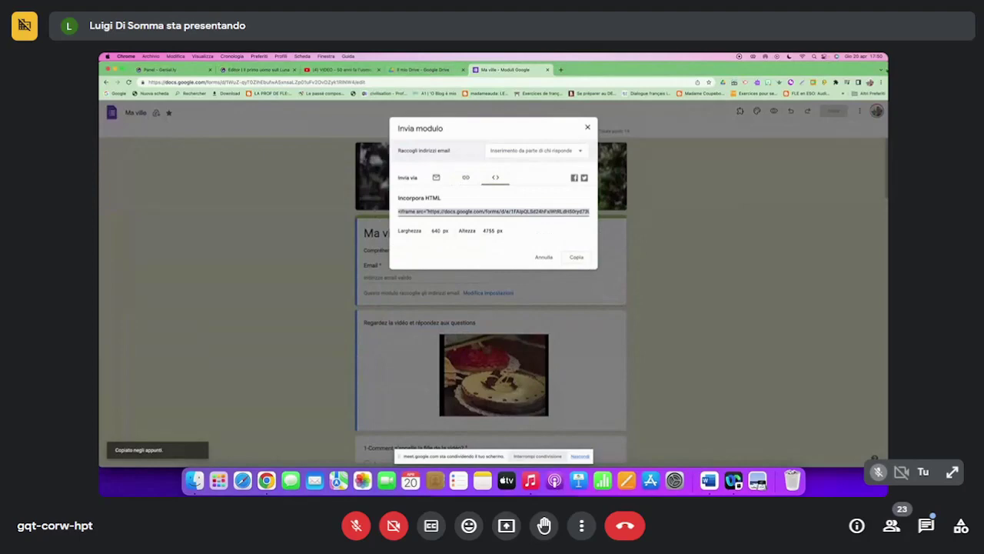
{"action": "left_click", "coordinate": [870, 83]}
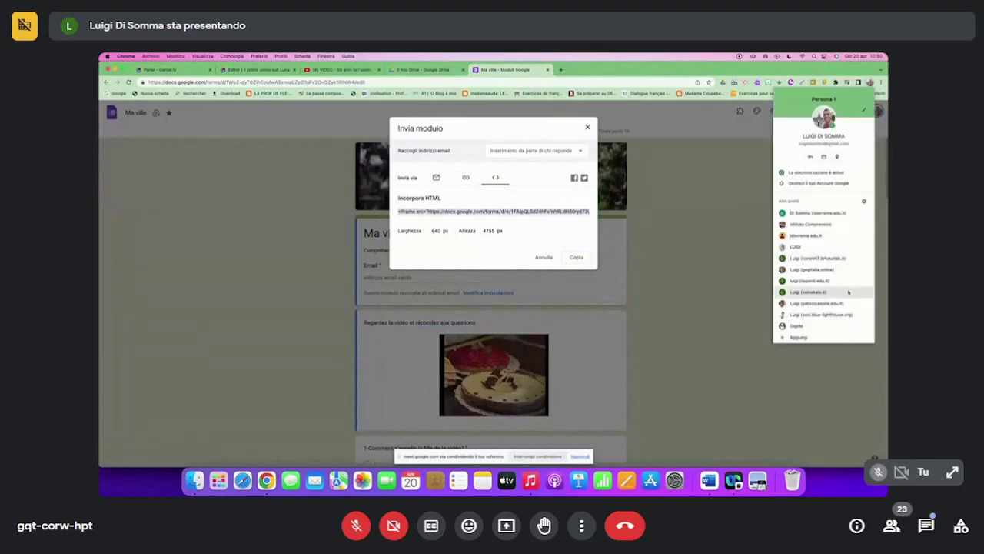
{"action": "left_click", "coordinate": [807, 292]}
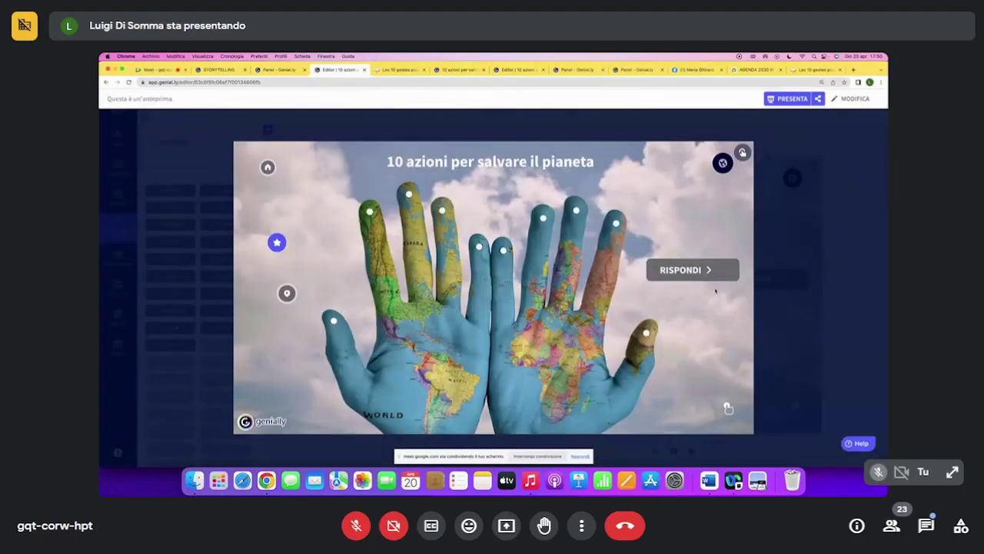
Replace the RISPONDI button's window content with the copied iframe code in HTML code view and save the window
{"action": "left_click", "coordinate": [853, 99]}
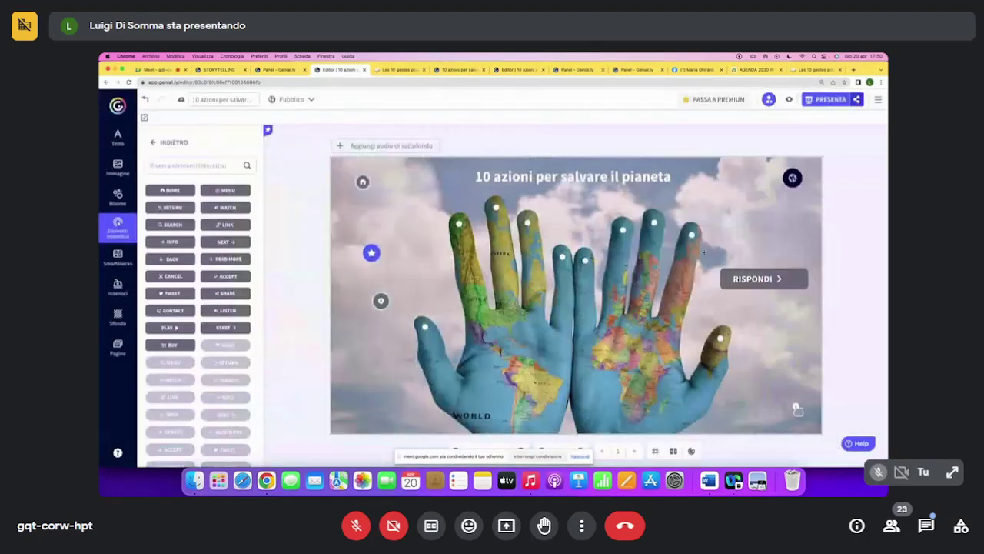
{"action": "left_click", "coordinate": [758, 279]}
{"action": "left_click", "coordinate": [773, 250]}
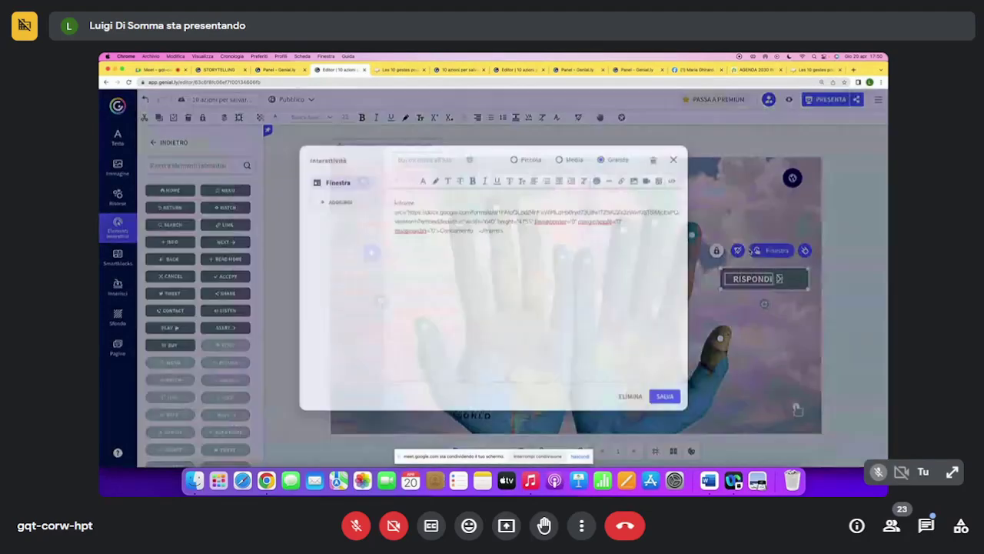
{"action": "left_click_drag", "start_coordinate": [519, 235], "coordinate": [388, 203]}
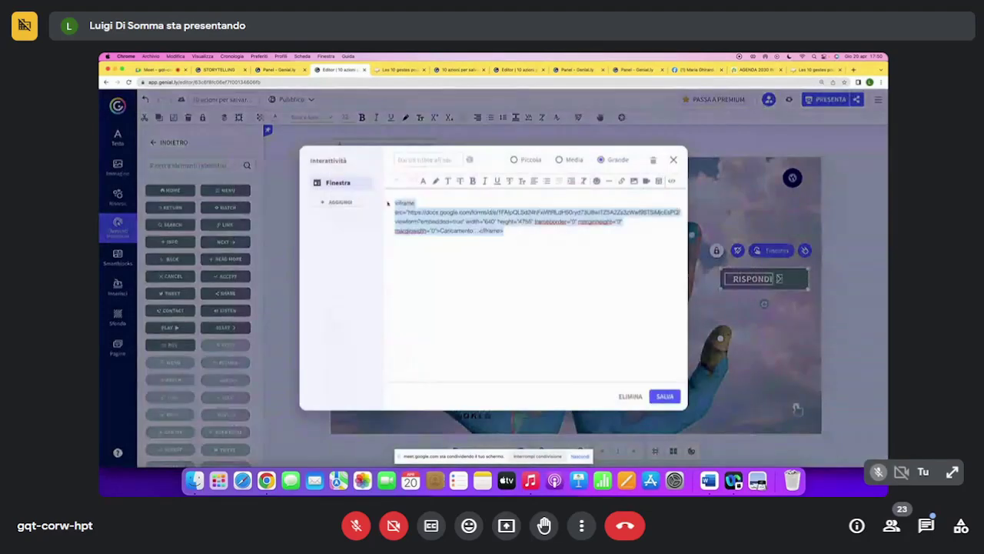
{"action": "key", "text": "BackSpace"}
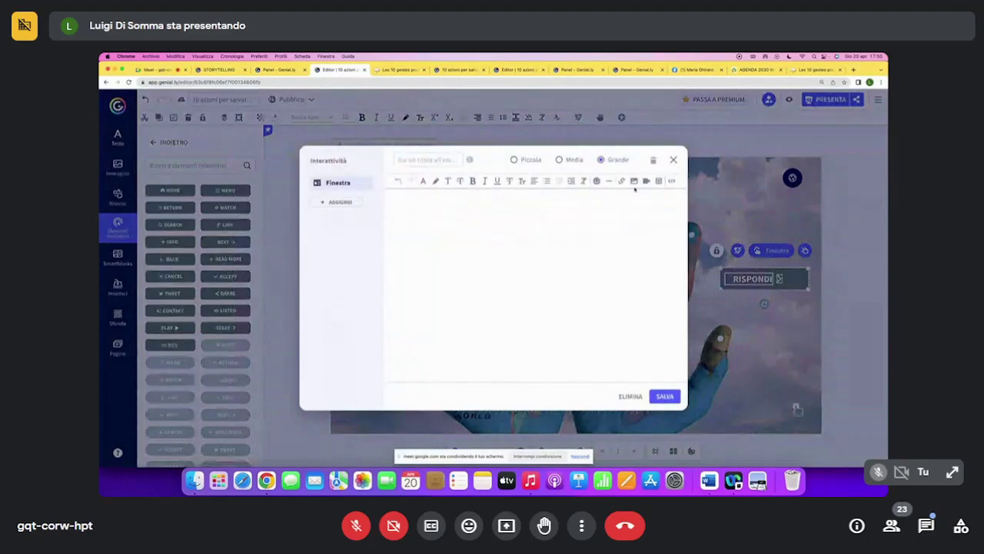
{"action": "left_click", "coordinate": [671, 181]}
{"action": "right_click", "coordinate": [556, 201]}
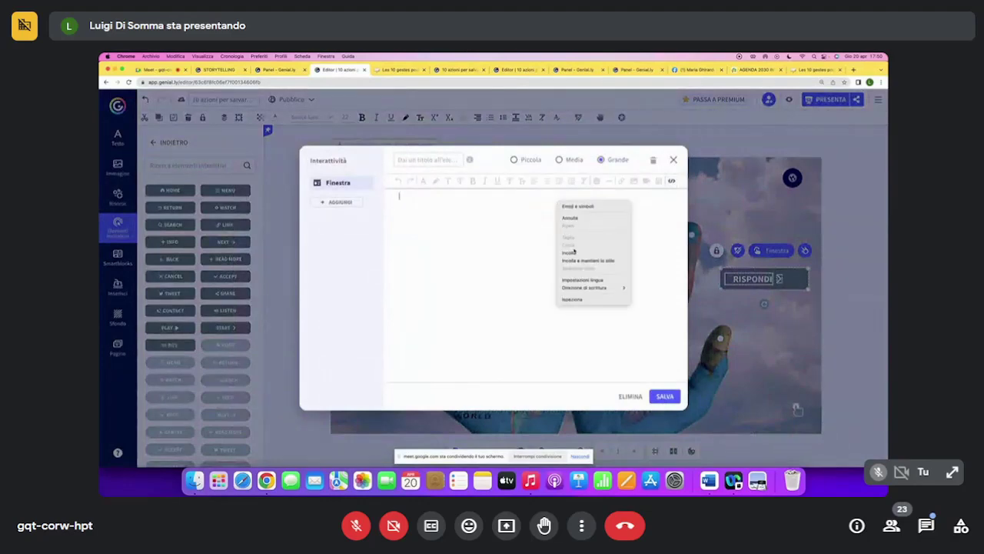
{"action": "left_click", "coordinate": [570, 252]}
{"action": "left_click", "coordinate": [662, 397]}
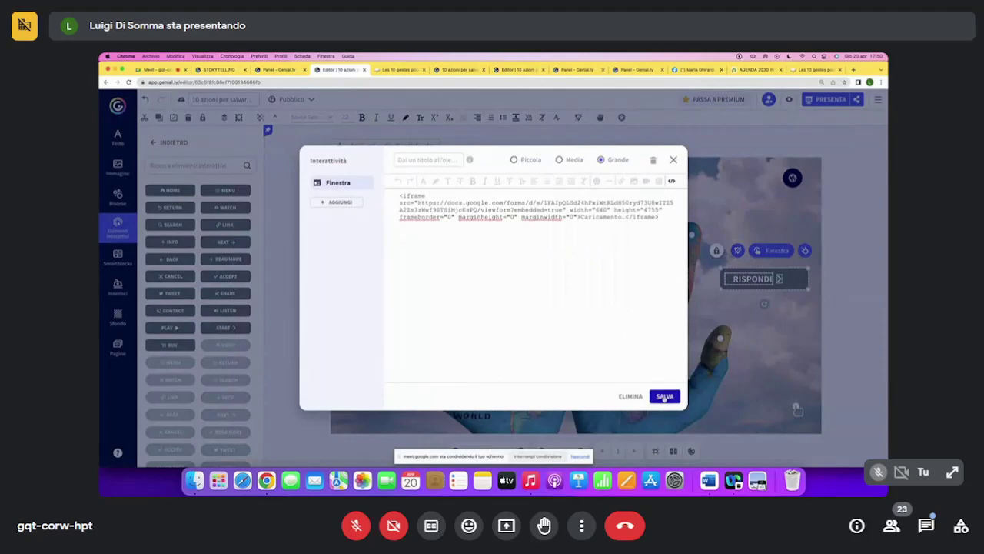
Preview the page, open the RISPONDI window and check its embedded content from start to end
{"action": "left_click", "coordinate": [789, 100]}
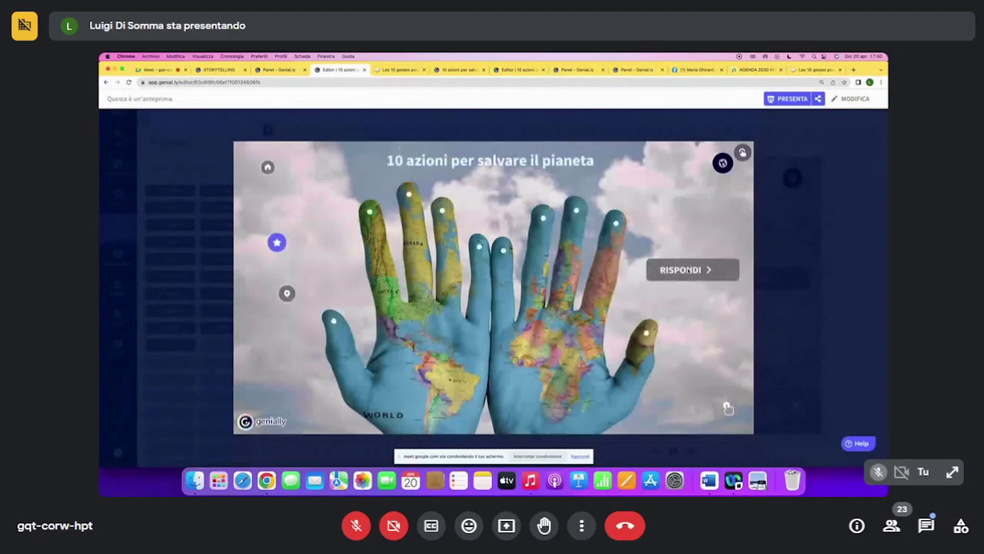
{"action": "left_click", "coordinate": [675, 270]}
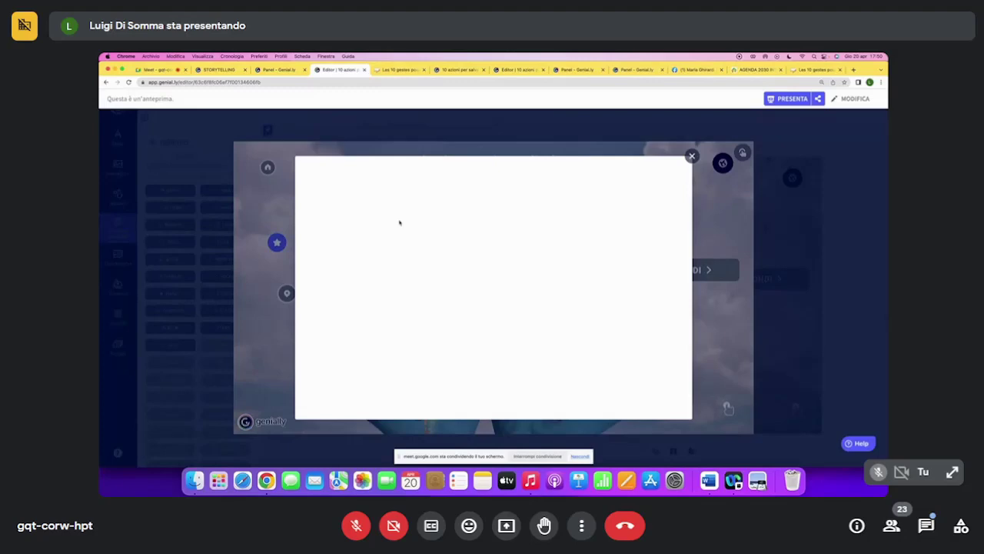
{"action": "scroll", "coordinate": [401, 223], "scroll_direction": "down", "scroll_amount": 5}
{"action": "scroll", "coordinate": [419, 261], "scroll_direction": "down", "scroll_amount": 10}
{"action": "scroll", "coordinate": [418, 265], "scroll_direction": "up", "scroll_amount": 7}
{"action": "scroll", "coordinate": [418, 265], "scroll_direction": "up", "scroll_amount": 5}
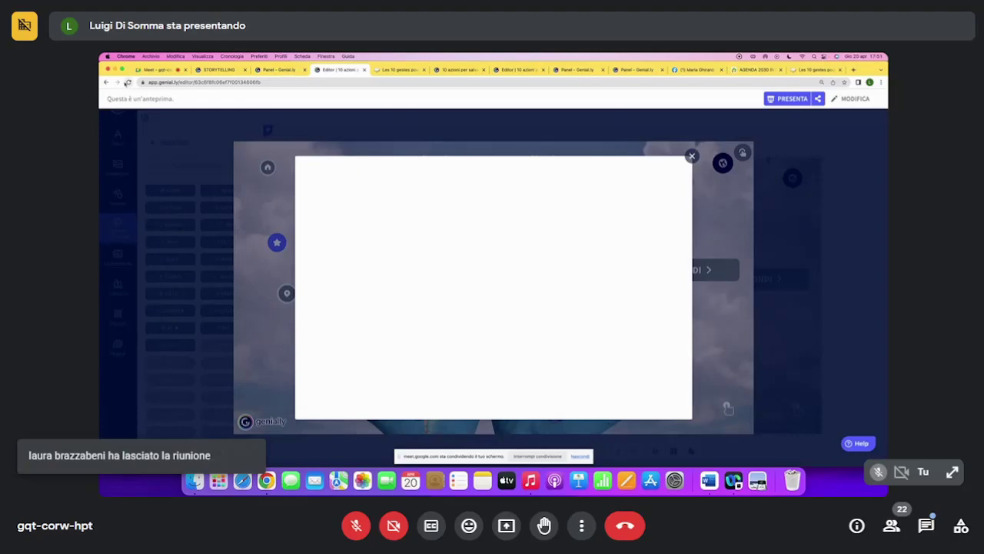
Reload the Genially editor page and bring up the RISPONDI window in the preview again
{"action": "left_click", "coordinate": [128, 83]}
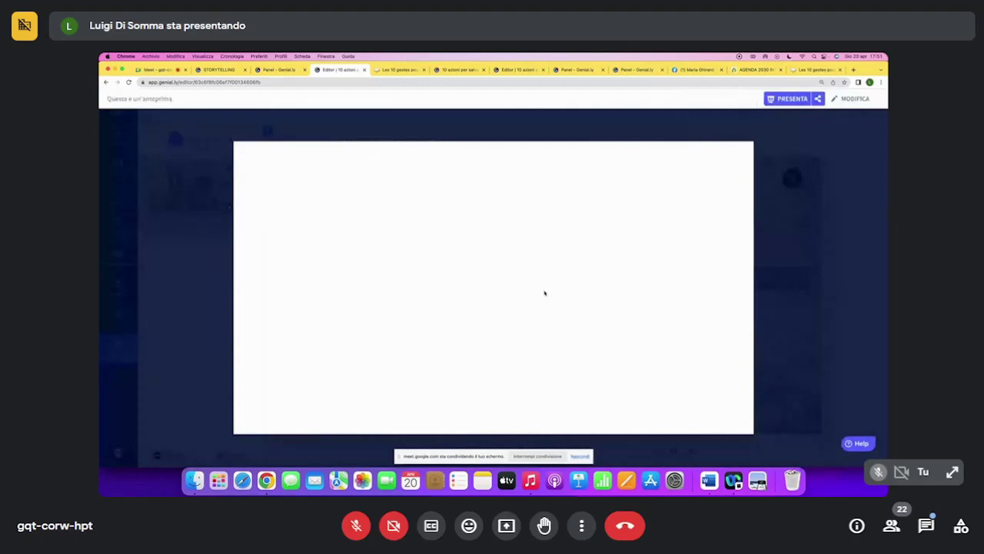
{"action": "key", "text": "super+1"}
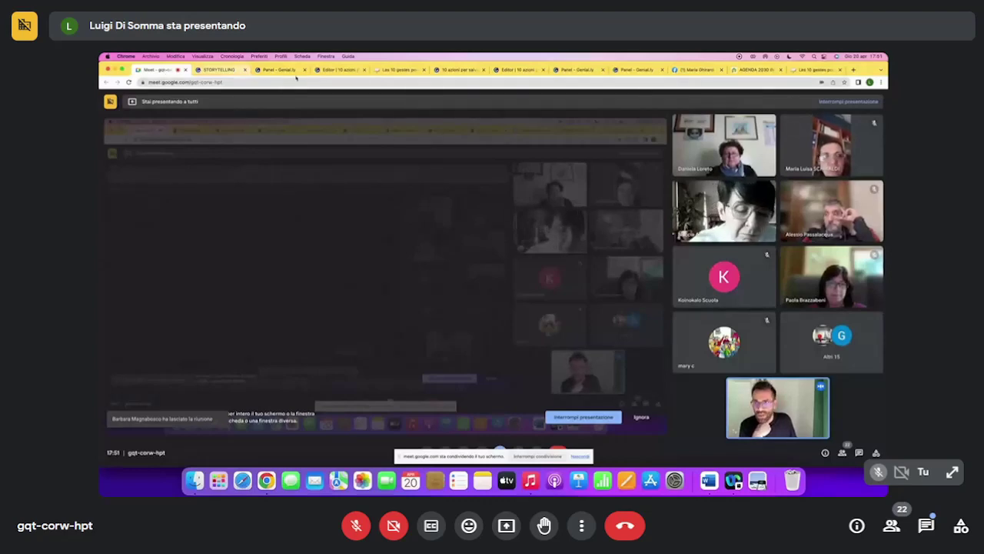
{"action": "left_click", "coordinate": [338, 70]}
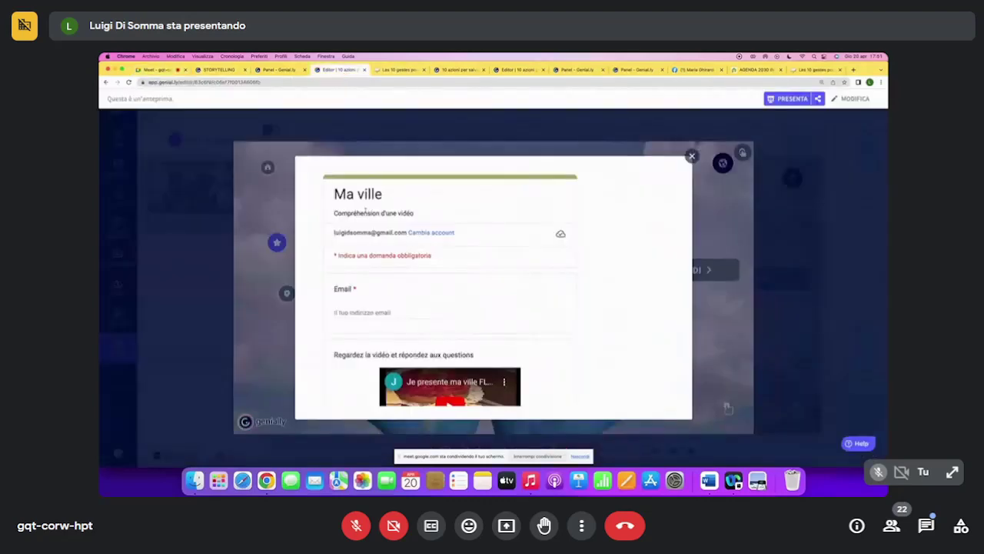
Look through the Ma ville form's questions in the previewed RISPONDI window and close the window
{"action": "scroll", "coordinate": [366, 209], "scroll_direction": "down", "scroll_amount": 10}
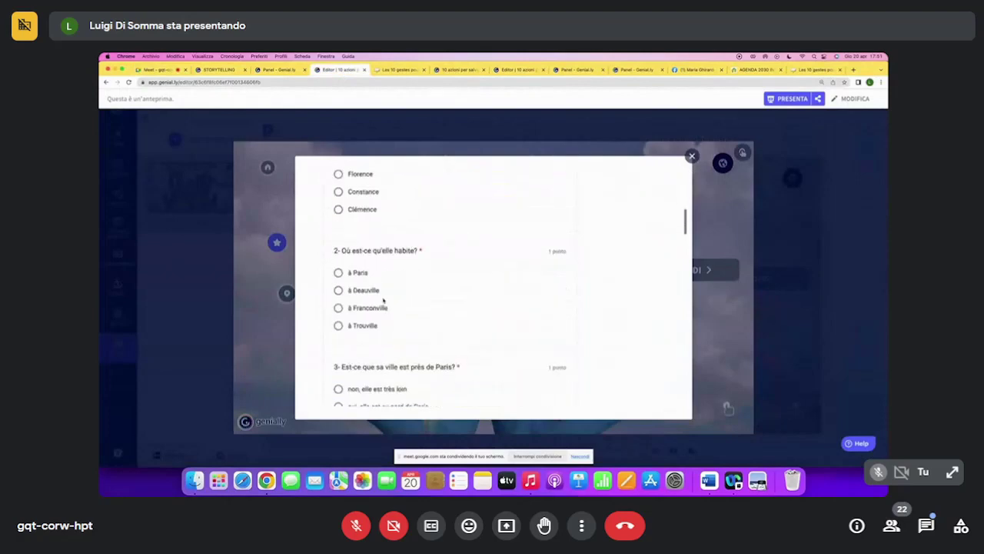
{"action": "scroll", "coordinate": [384, 299], "scroll_direction": "down", "scroll_amount": 5}
{"action": "scroll", "coordinate": [383, 301], "scroll_direction": "down", "scroll_amount": 15}
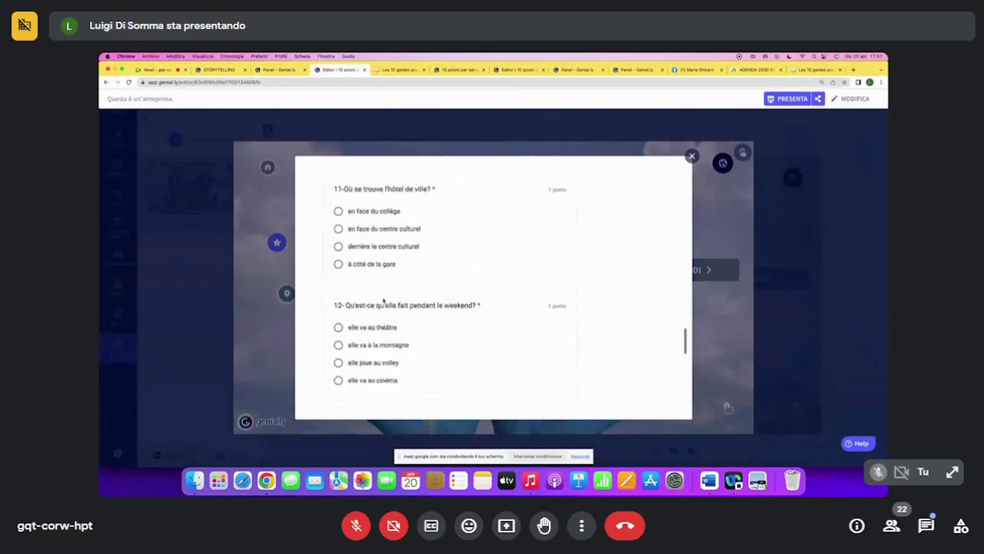
{"action": "scroll", "coordinate": [383, 300], "scroll_direction": "up", "scroll_amount": 20}
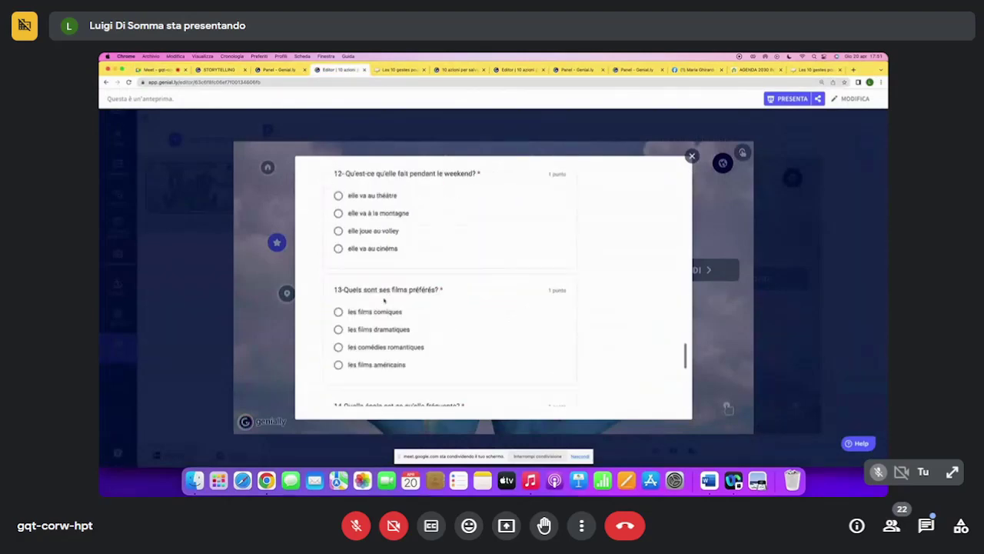
{"action": "scroll", "coordinate": [387, 302], "scroll_direction": "up", "scroll_amount": 5}
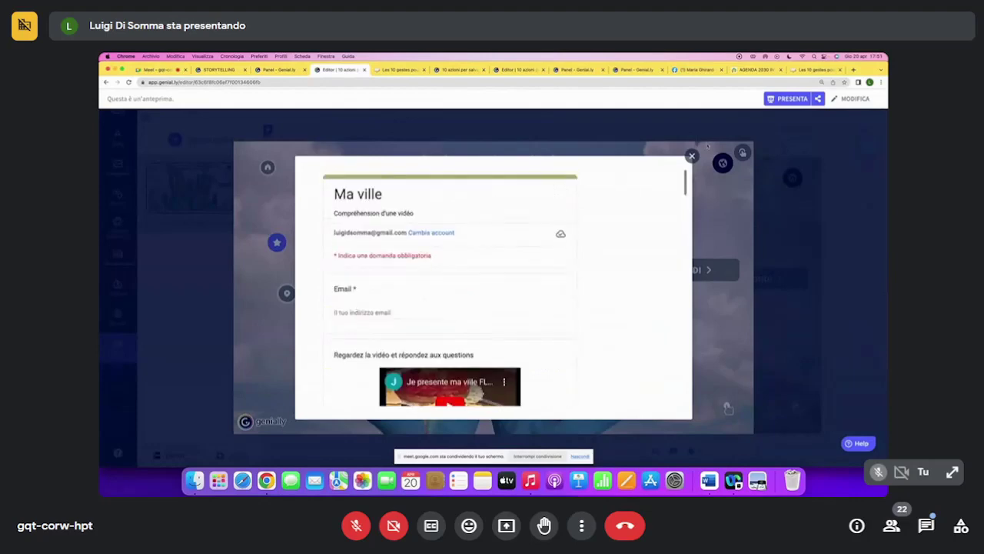
{"action": "left_click", "coordinate": [691, 156]}
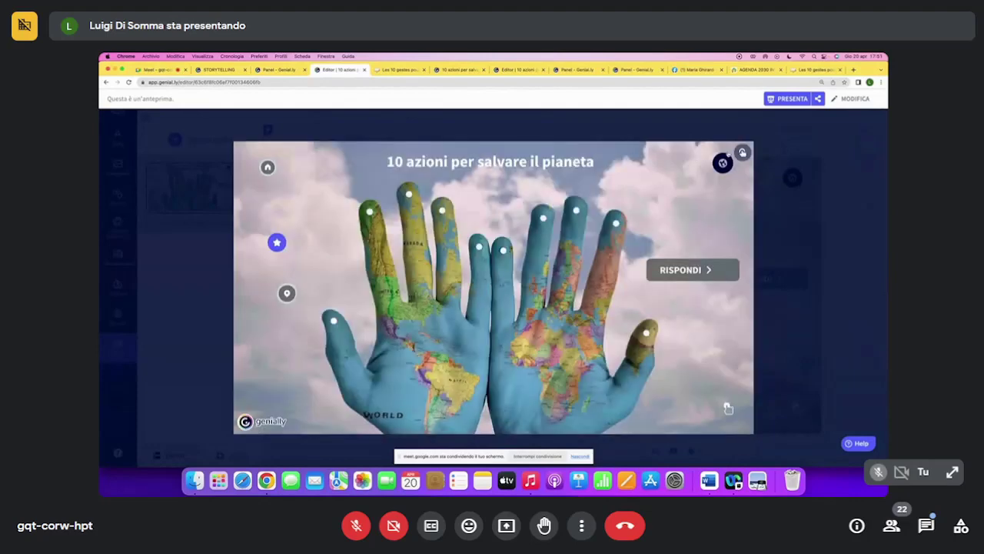
Return to editing, revisit the RISPONDI button's Finestra interactivity and the form's HTML embed code, and save the window
{"action": "left_click", "coordinate": [852, 98]}
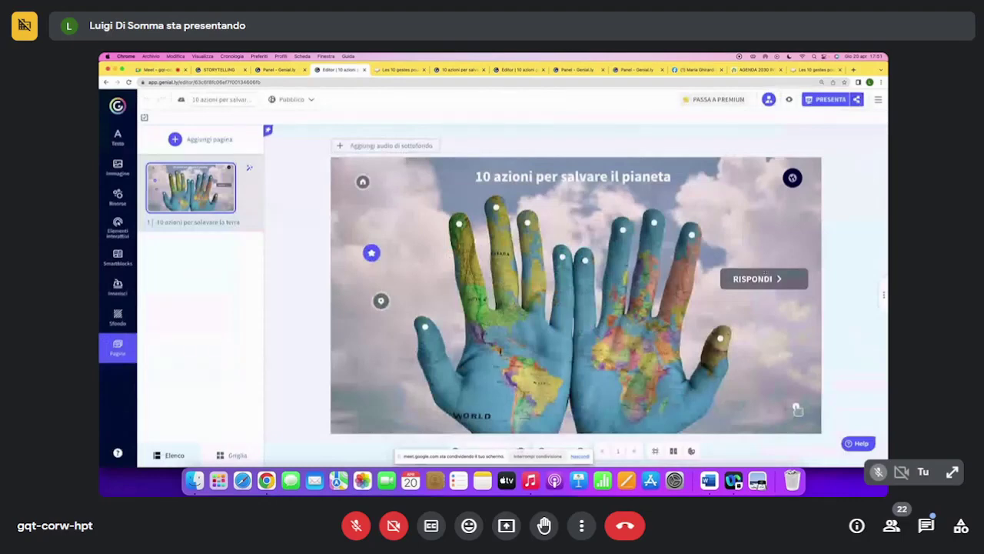
{"action": "left_click", "coordinate": [757, 280]}
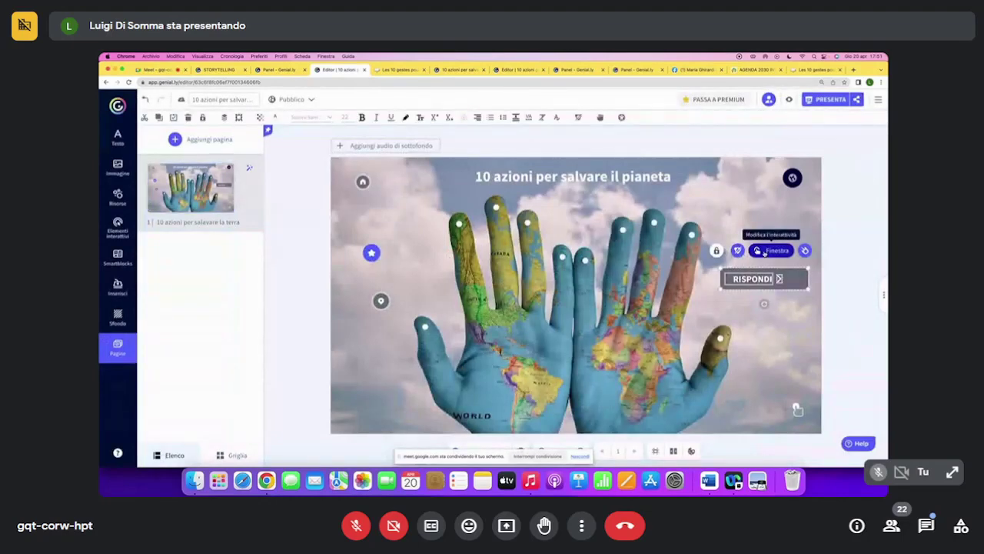
{"action": "left_click", "coordinate": [764, 251]}
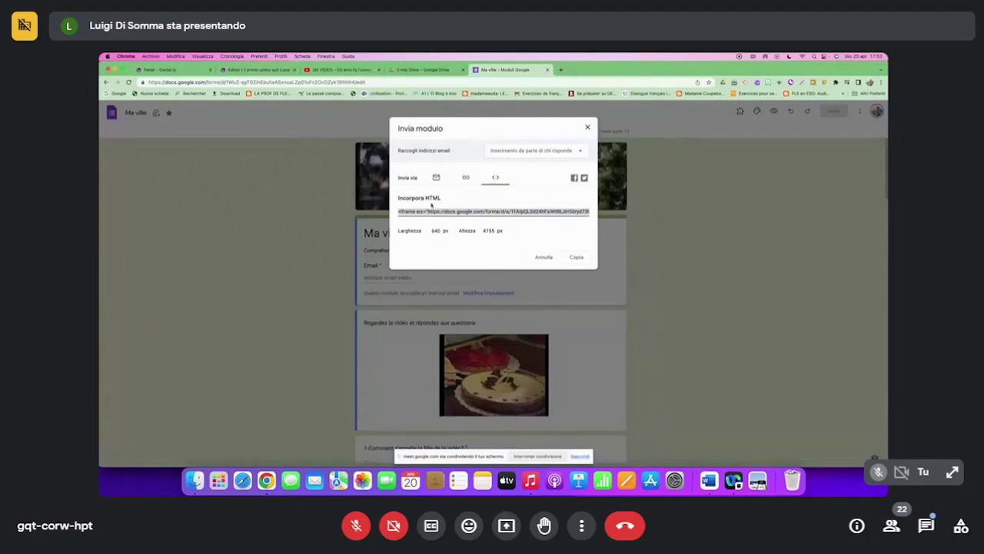
{"action": "left_click", "coordinate": [576, 257]}
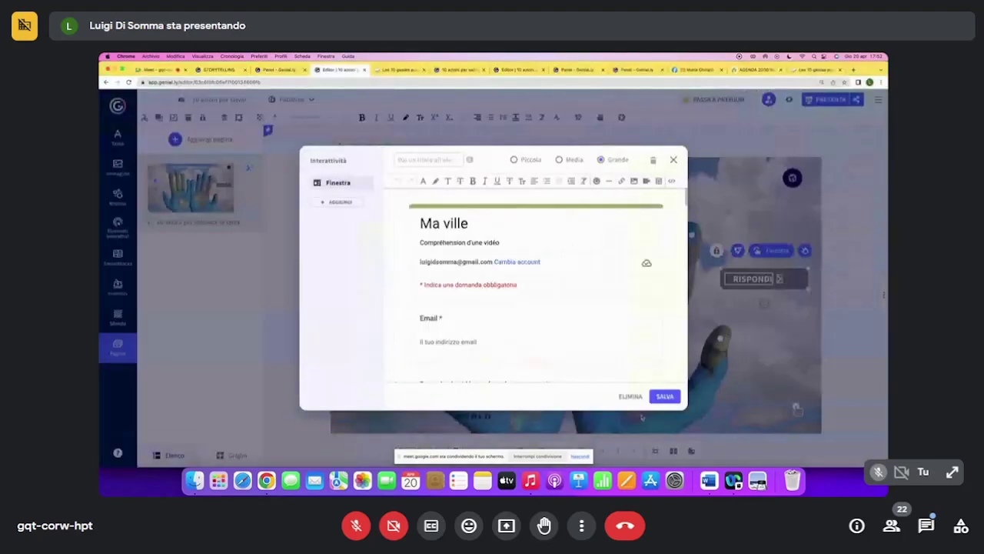
{"action": "left_click", "coordinate": [663, 396]}
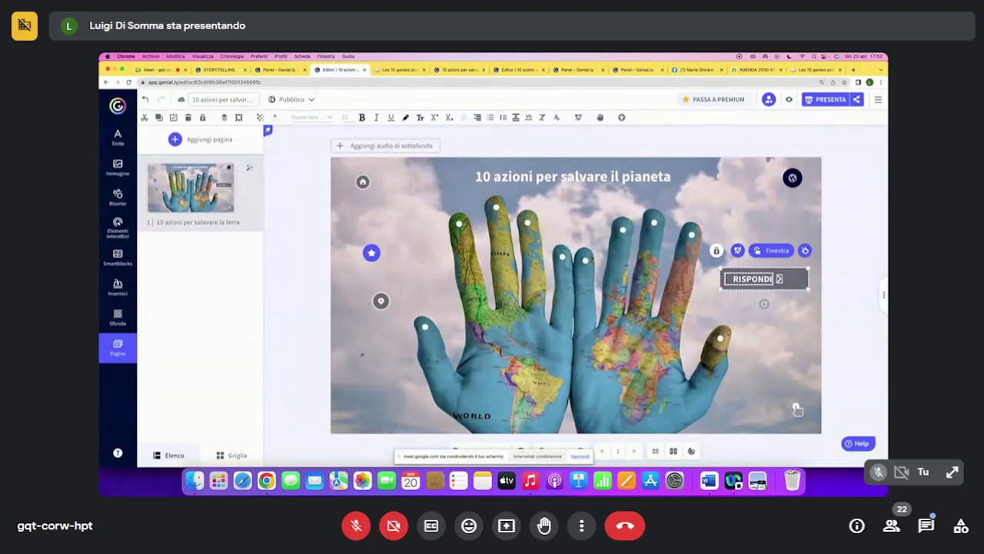
Examine the Etichetta interactivity of the marker on the South America hand's thumb and close it without changes
{"action": "left_click", "coordinate": [425, 327]}
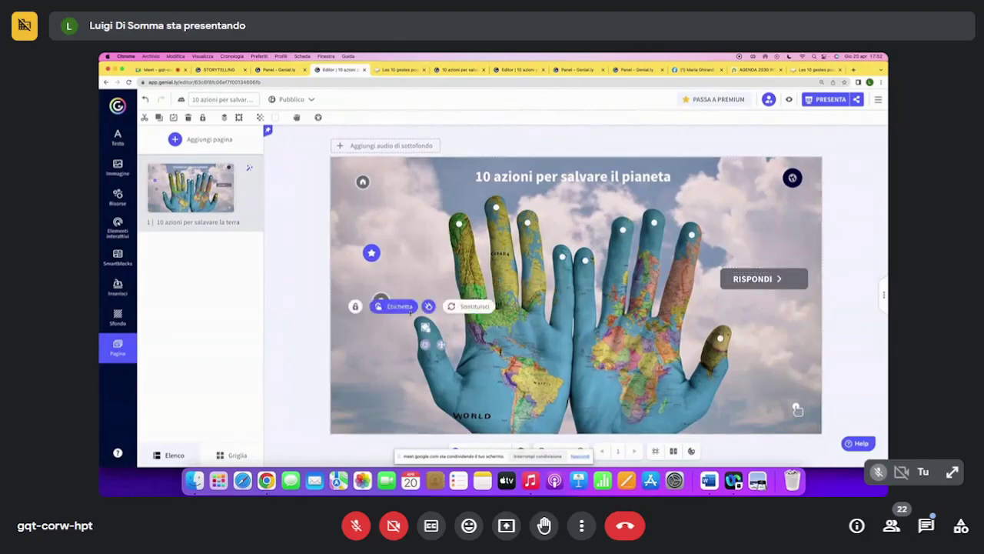
{"action": "left_click", "coordinate": [399, 305]}
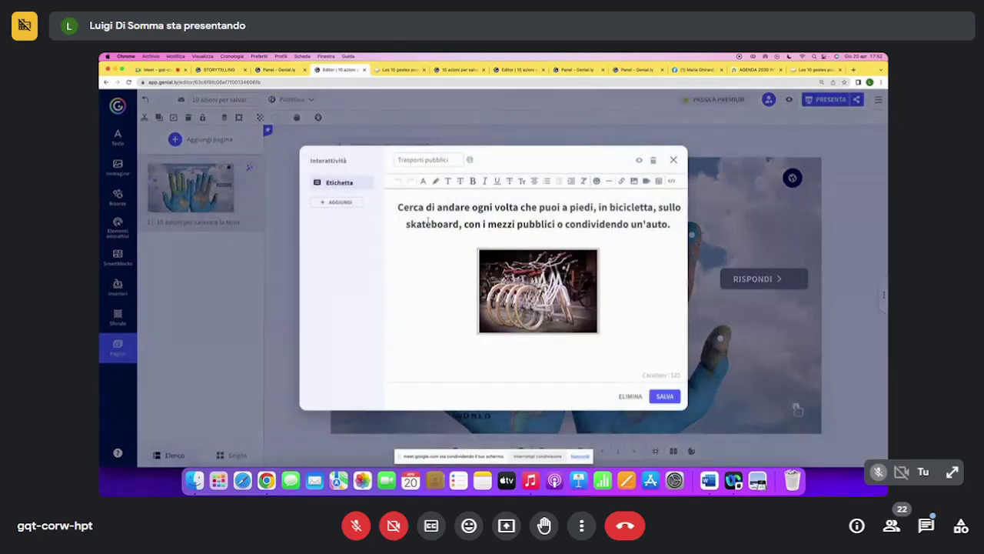
{"action": "left_click", "coordinate": [674, 160]}
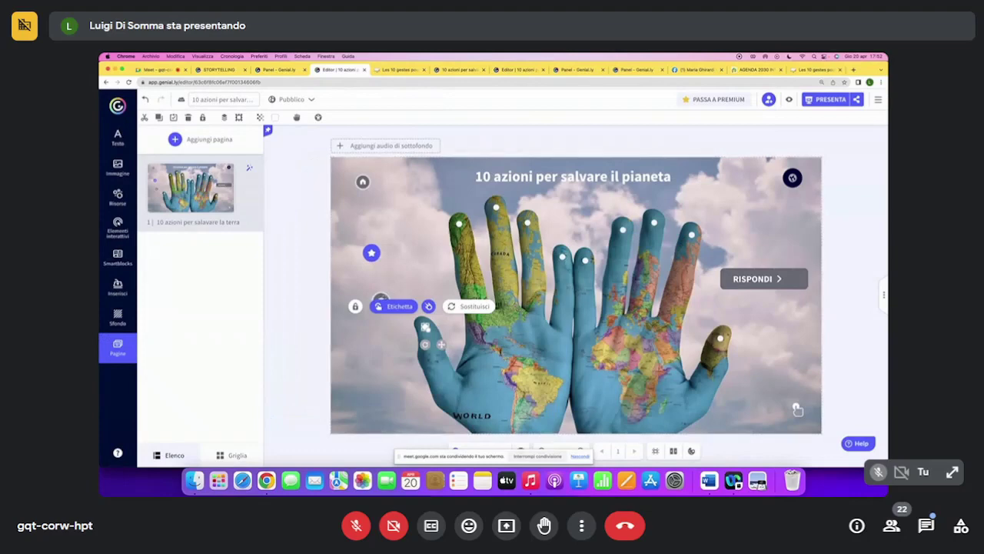
Show the library of interactive elements for the page
{"action": "left_click", "coordinate": [381, 300]}
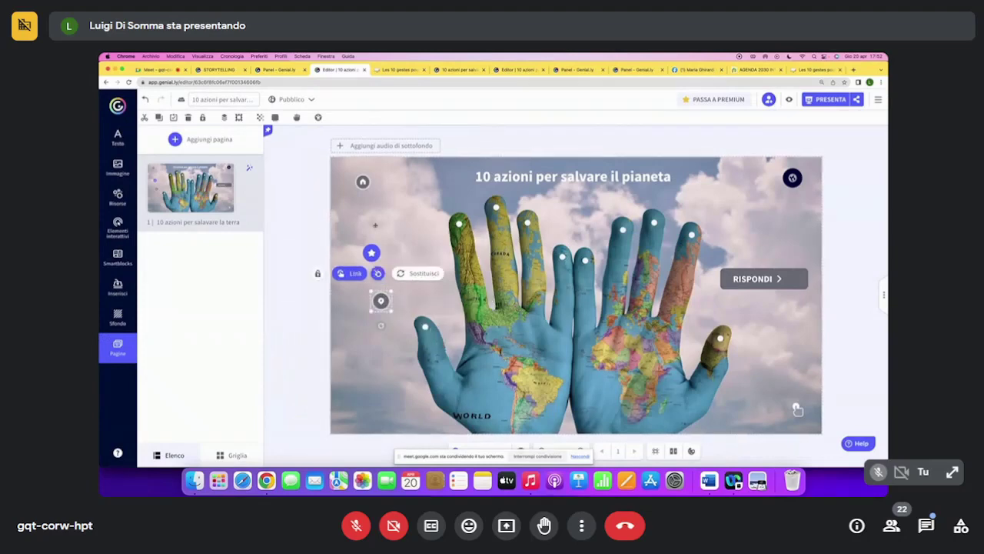
{"action": "left_click", "coordinate": [797, 410]}
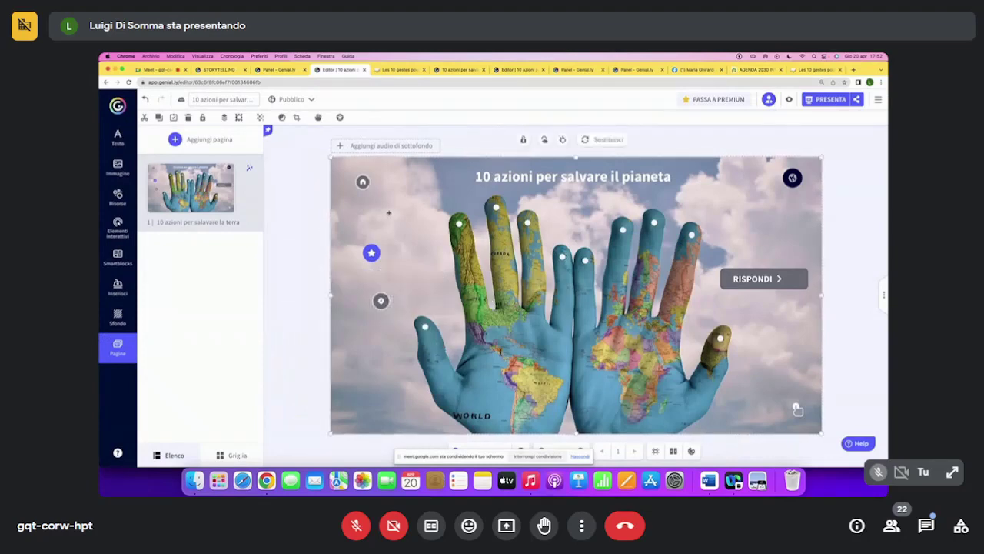
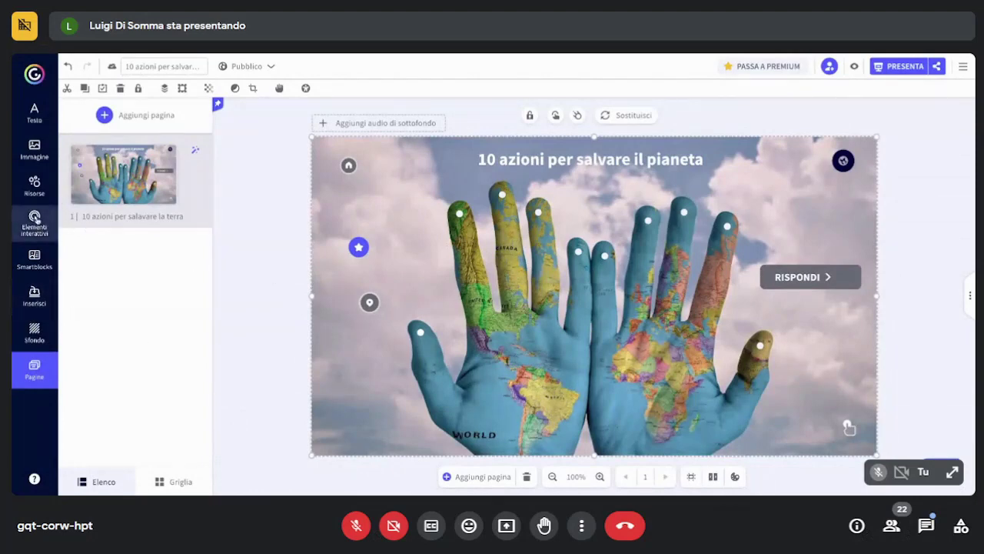
{"action": "left_click", "coordinate": [50, 225]}
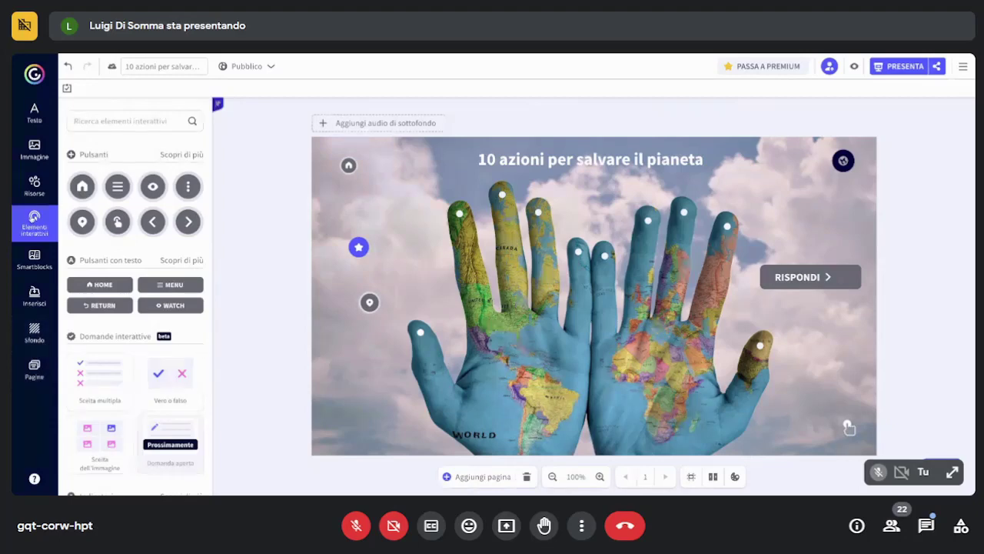
Add an invisible interactive area to the page and fit it over South America on the left palm
{"action": "scroll", "coordinate": [107, 266], "scroll_direction": "down", "scroll_amount": 8}
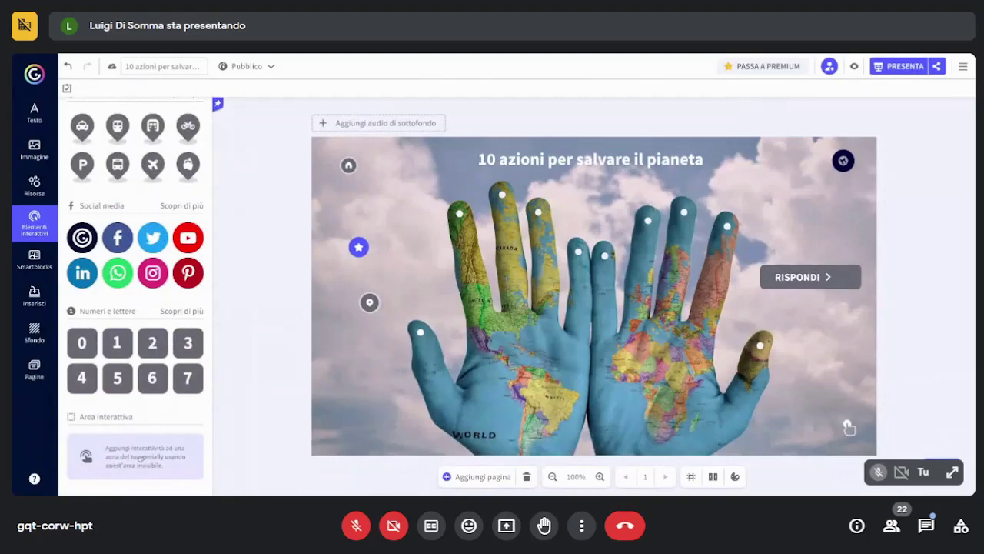
{"action": "left_click", "coordinate": [140, 458]}
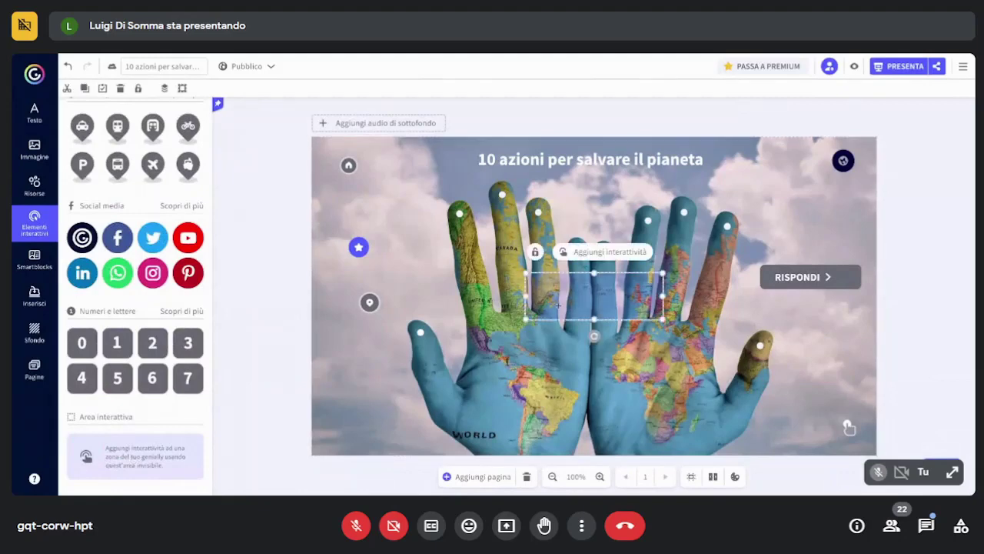
{"action": "left_click_drag", "start_coordinate": [559, 305], "coordinate": [479, 404]}
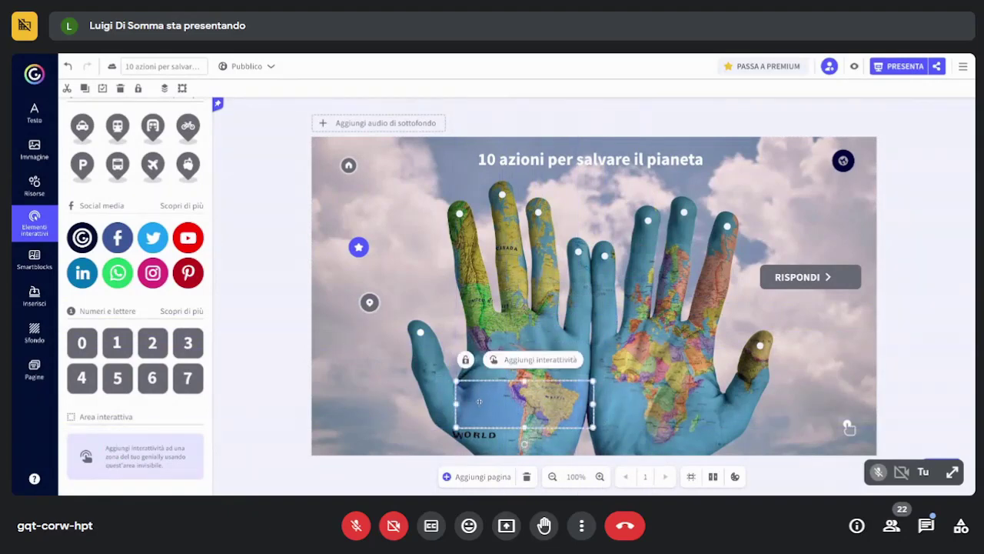
{"action": "left_click_drag", "start_coordinate": [593, 404], "coordinate": [582, 404]}
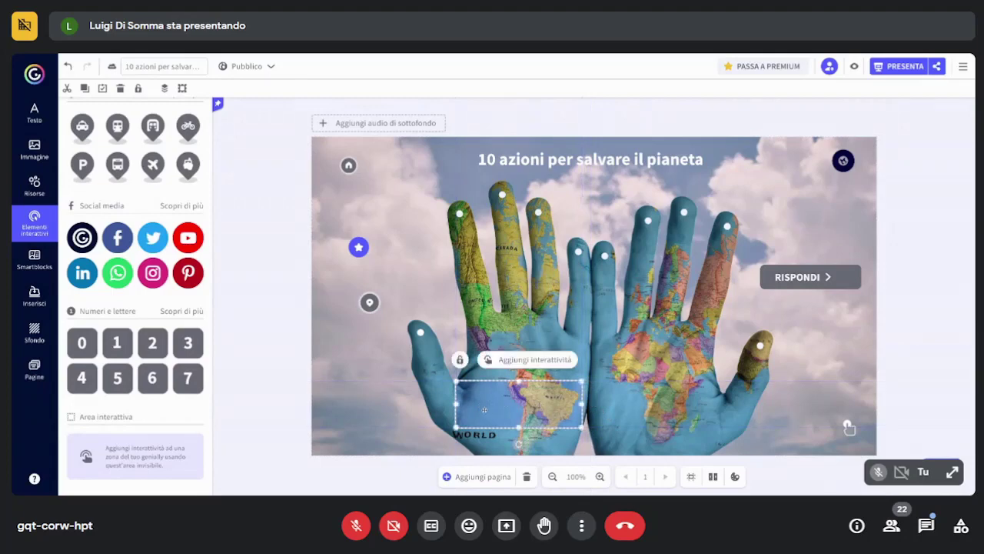
{"action": "left_click_drag", "start_coordinate": [457, 403], "coordinate": [468, 404]}
{"action": "left_click_drag", "start_coordinate": [525, 379], "coordinate": [491, 412]}
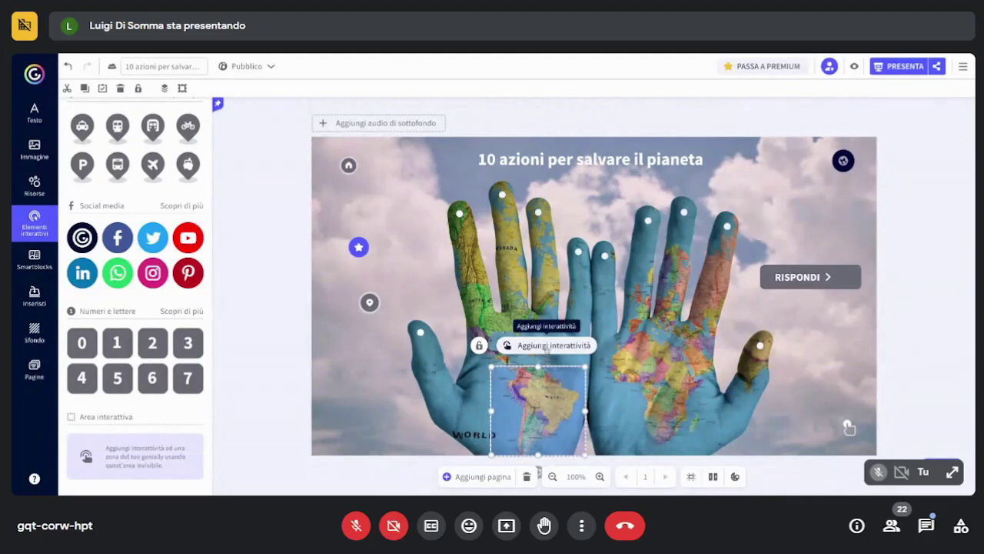
{"action": "left_click", "coordinate": [547, 346]}
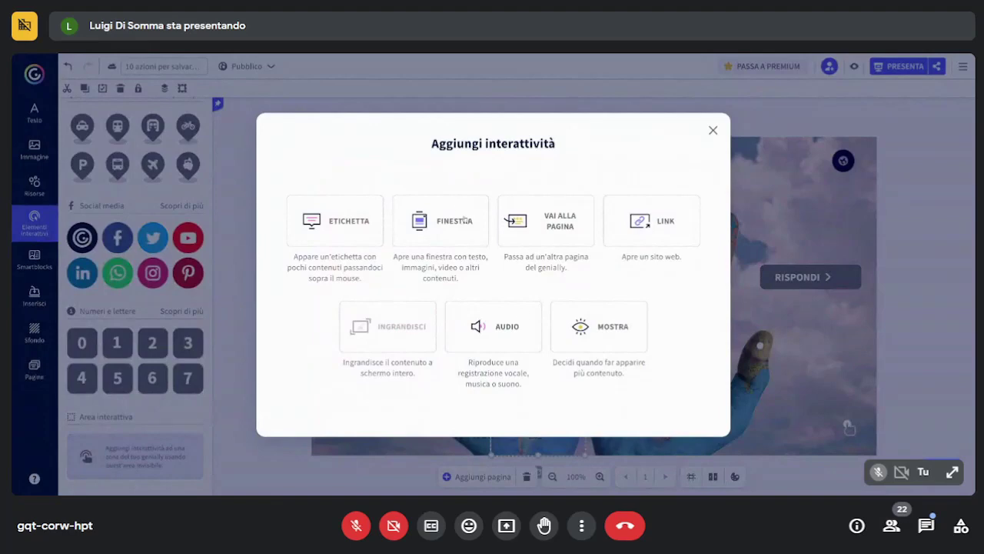
{"action": "key", "text": "Escape"}
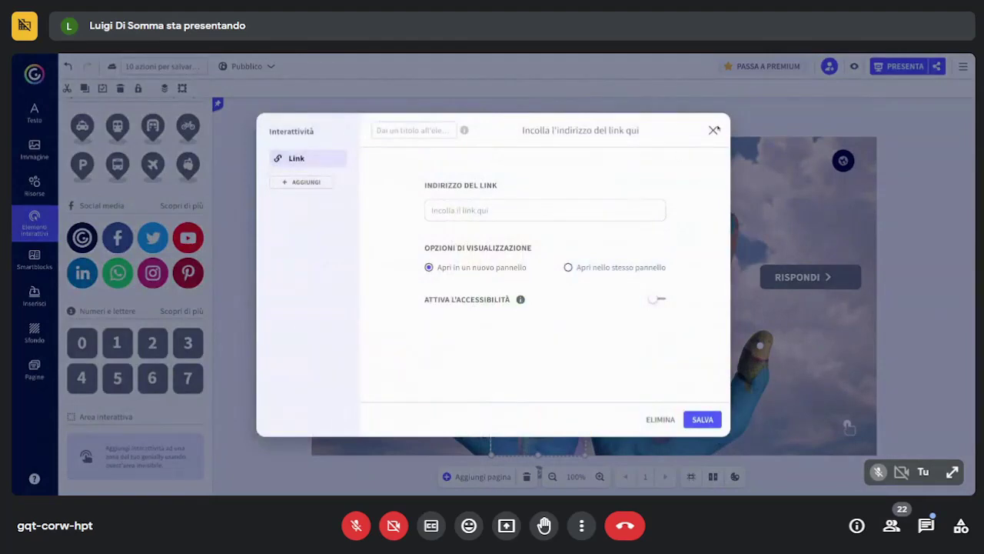
{"action": "left_click", "coordinate": [713, 130]}
Give the South America area an Etichetta reading "Il Brasile si trova nell'America latina", save it and preview the page
{"action": "left_click", "coordinate": [508, 345]}
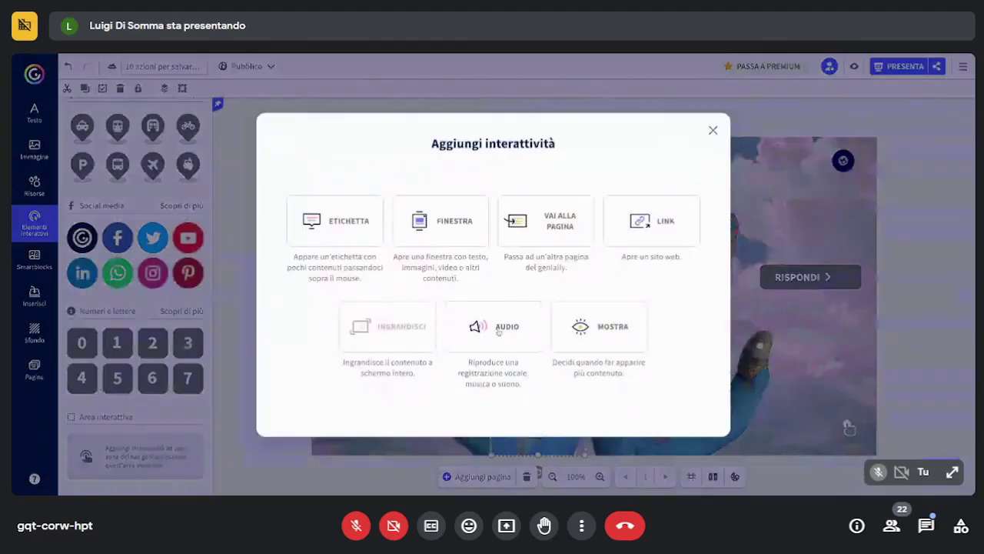
{"action": "left_click", "coordinate": [342, 238]}
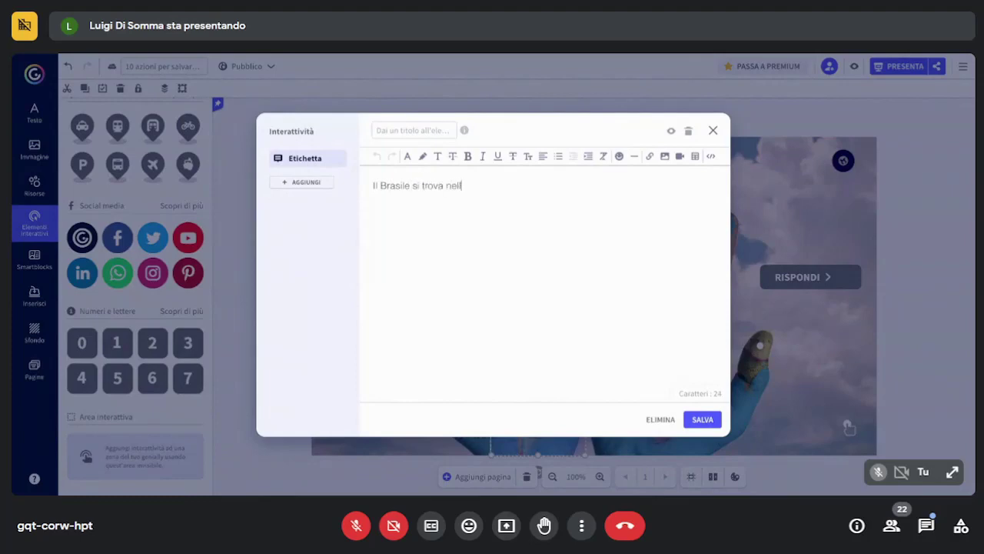
{"action": "type", "text": "Il Brasile si trova nell'America latina"}
{"action": "left_click", "coordinate": [719, 420]}
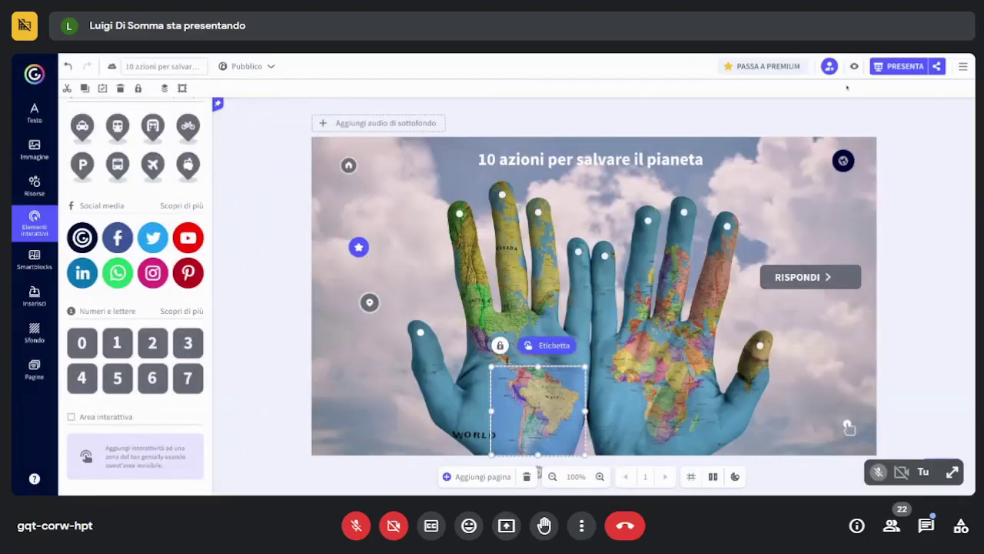
{"action": "left_click", "coordinate": [853, 66]}
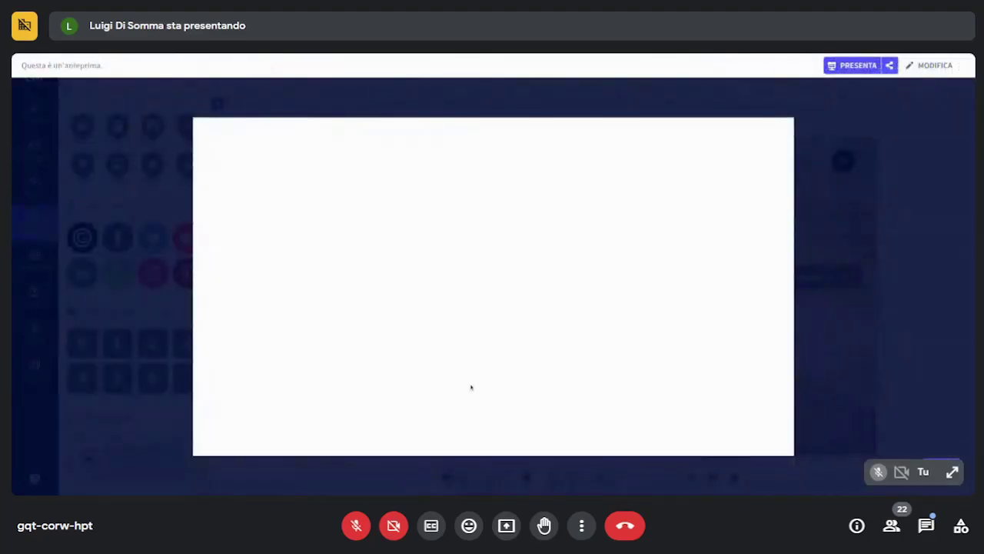
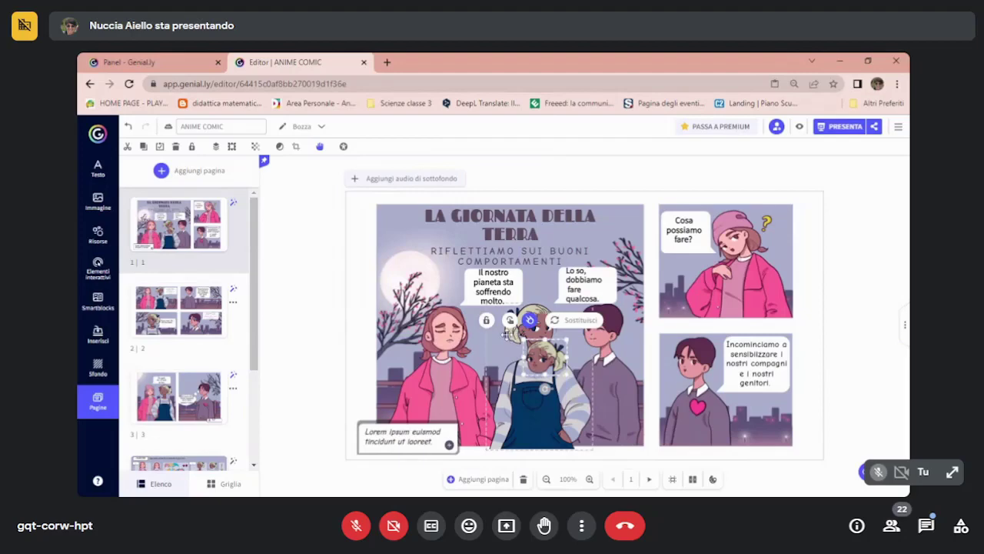
Try the blonde character's spare head at several spots on the ANIME COMIC's first page, ending on the pink jacket
{"action": "left_click_drag", "start_coordinate": [541, 361], "coordinate": [541, 386]}
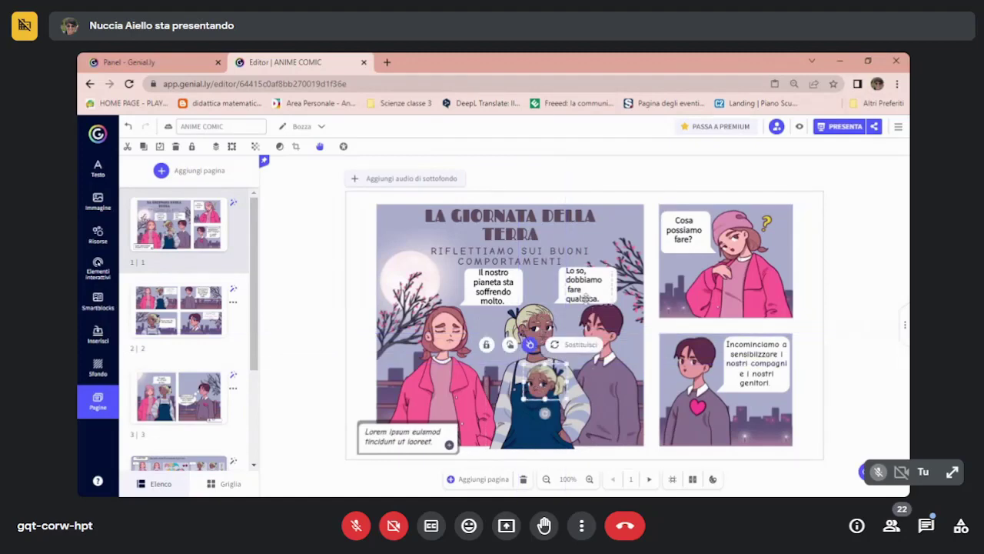
{"action": "left_click_drag", "start_coordinate": [538, 397], "coordinate": [534, 333]}
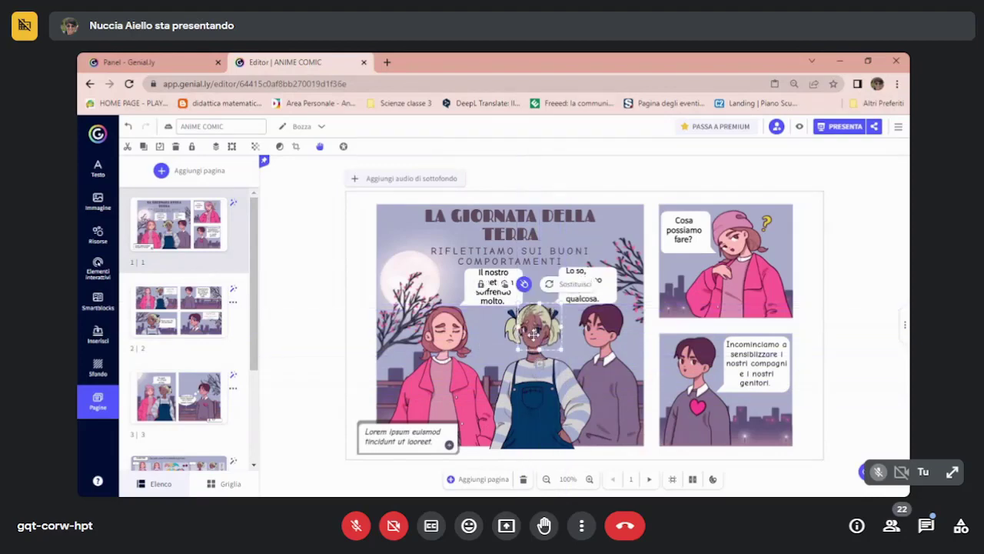
{"action": "mouse_move", "coordinate": [533, 333]}
{"action": "left_mouse_down"}
{"action": "mouse_move", "coordinate": [531, 384]}
{"action": "mouse_move", "coordinate": [532, 347]}
{"action": "left_mouse_up"}
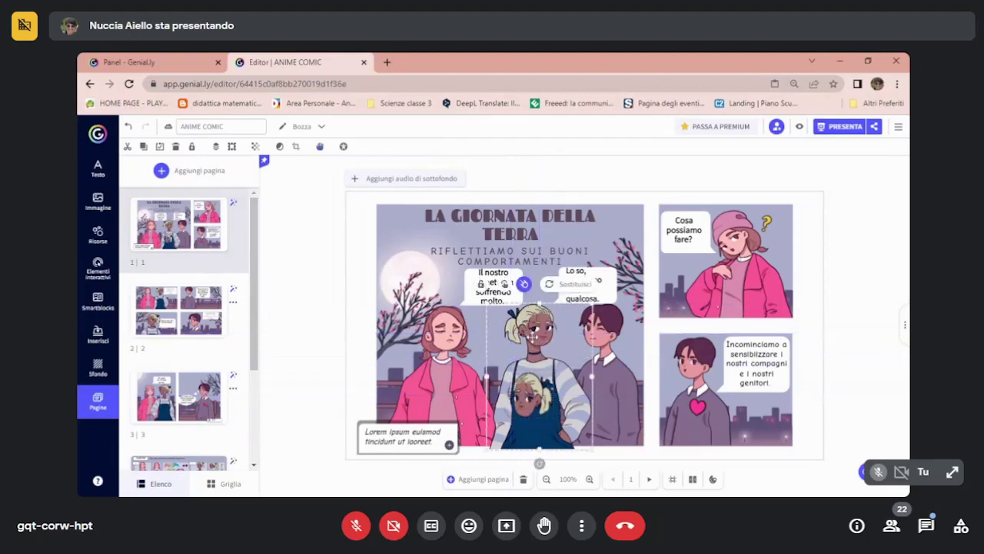
{"action": "left_click_drag", "start_coordinate": [531, 398], "coordinate": [471, 408]}
{"action": "left_click", "coordinate": [539, 369]}
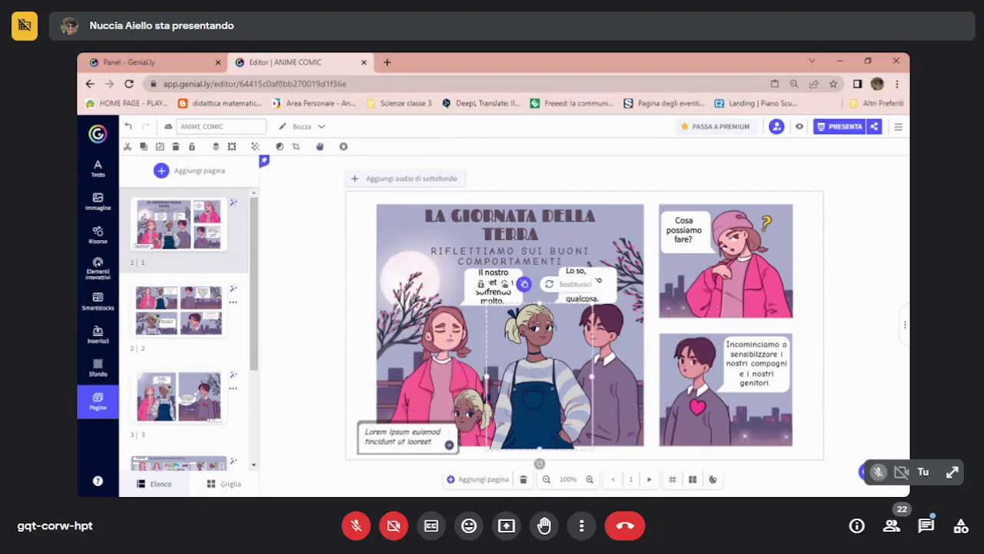
{"action": "left_click_drag", "start_coordinate": [471, 409], "coordinate": [433, 395]}
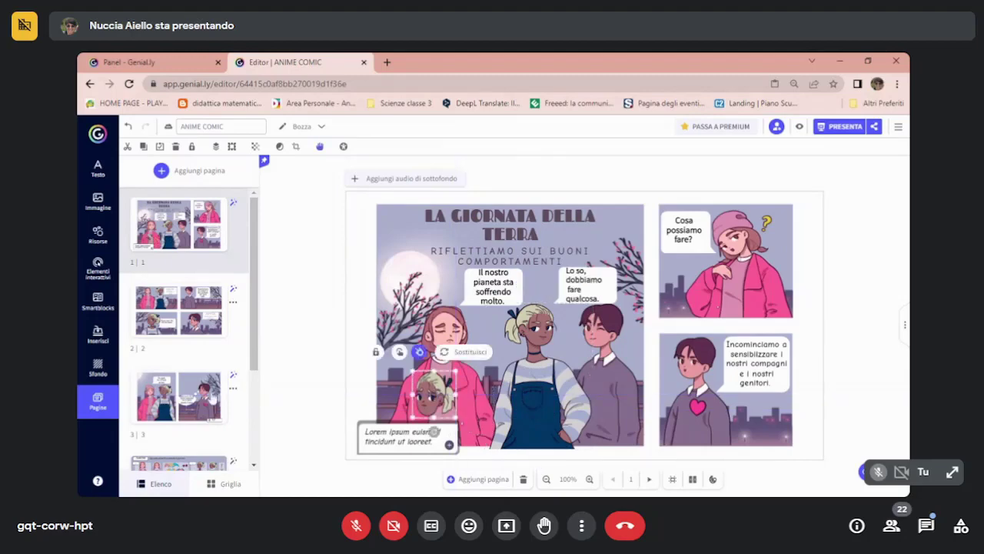
Examine the blonde character among the figures on the Resources page and return to page 1
{"action": "scroll", "coordinate": [184, 346], "scroll_direction": "down", "scroll_amount": 4}
{"action": "left_click", "coordinate": [185, 346]}
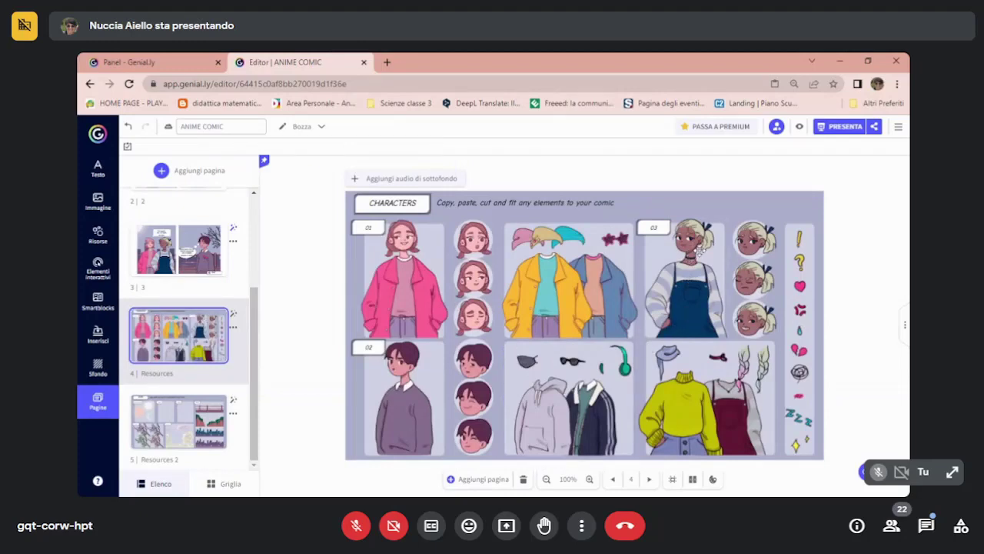
{"action": "left_click", "coordinate": [701, 250]}
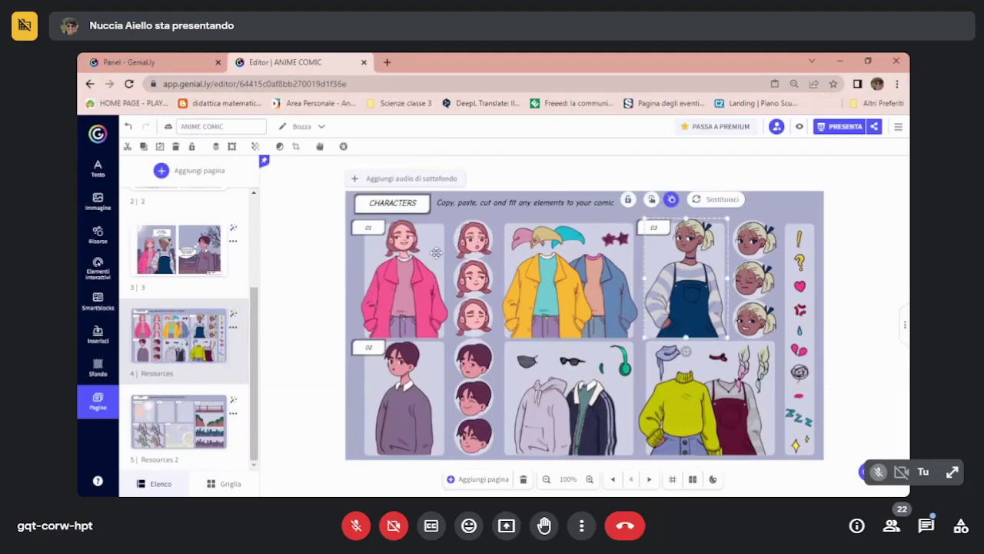
{"action": "scroll", "coordinate": [242, 236], "scroll_direction": "up", "scroll_amount": 3}
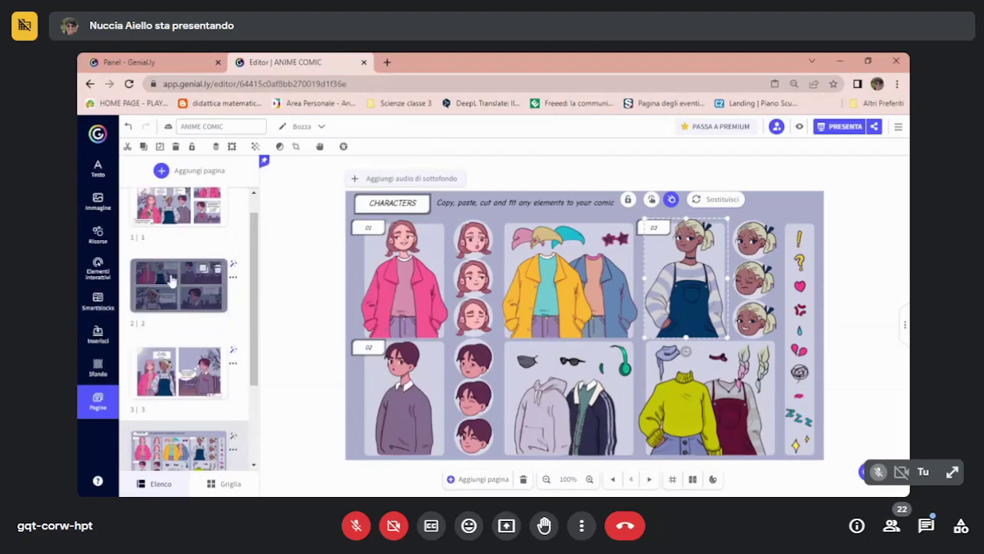
{"action": "left_click", "coordinate": [166, 220]}
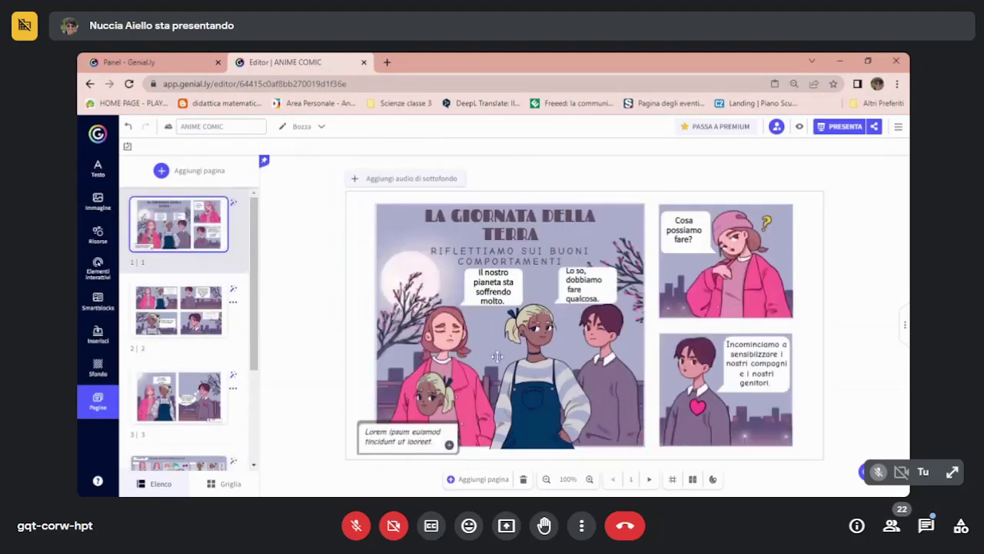
Place the spare head over the blonde character's face in the large panel and bring it forward one layer
{"action": "left_click", "coordinate": [538, 369]}
{"action": "left_click_drag", "start_coordinate": [538, 369], "coordinate": [536, 322]}
{"action": "right_click", "coordinate": [542, 319]}
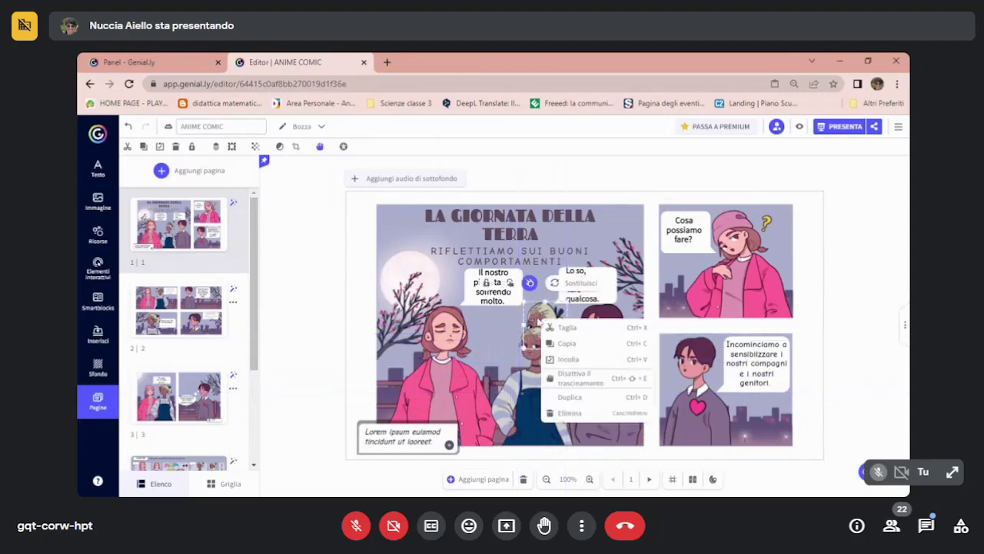
{"action": "left_click", "coordinate": [216, 146]}
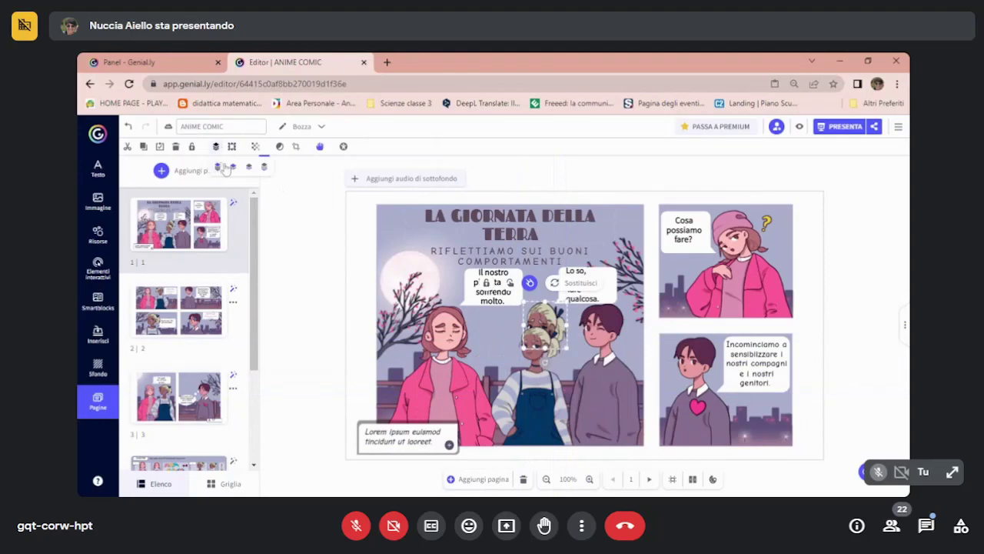
{"action": "left_click", "coordinate": [232, 167]}
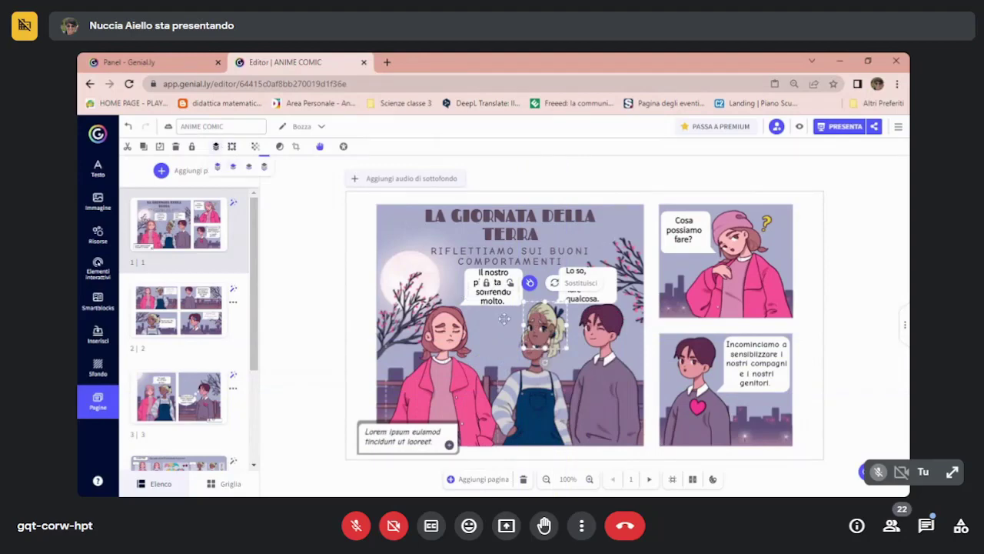
{"action": "left_click_drag", "start_coordinate": [522, 324], "coordinate": [536, 338]}
{"action": "left_click", "coordinate": [624, 234]}
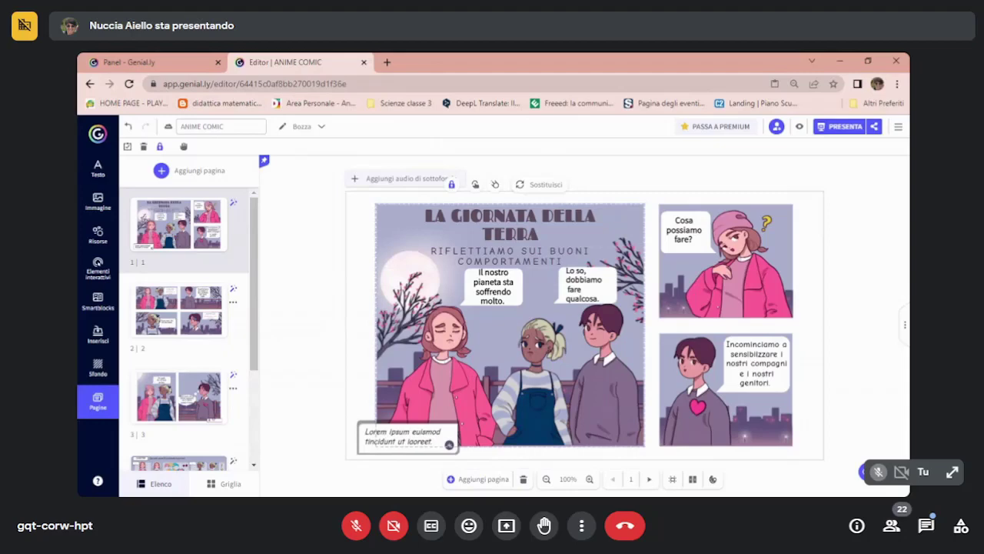
Lift the spare head off, enlarge and reposition the blonde character's figure, and set the head back over its face
{"action": "left_click", "coordinate": [520, 344]}
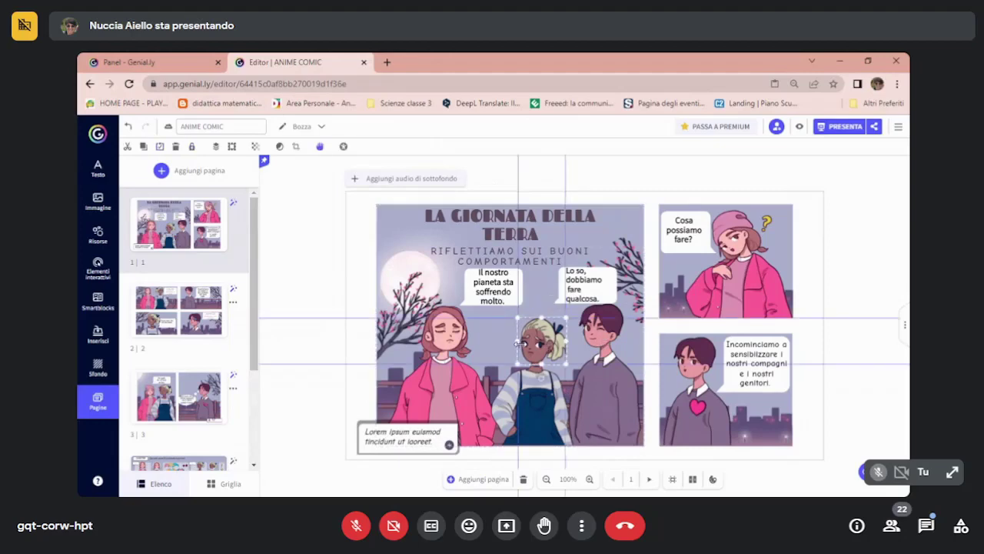
{"action": "left_click_drag", "start_coordinate": [518, 343], "coordinate": [538, 286]}
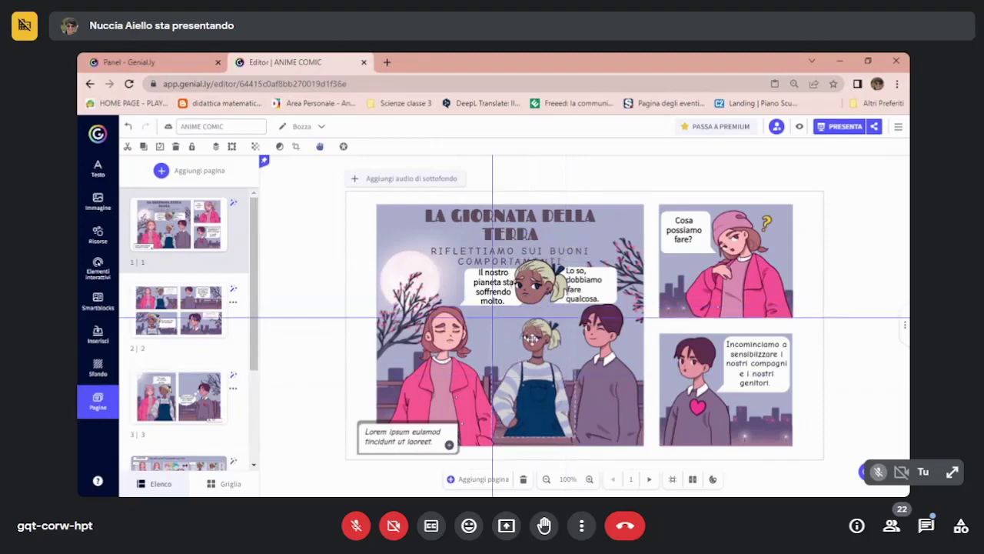
{"action": "left_click", "coordinate": [499, 326]}
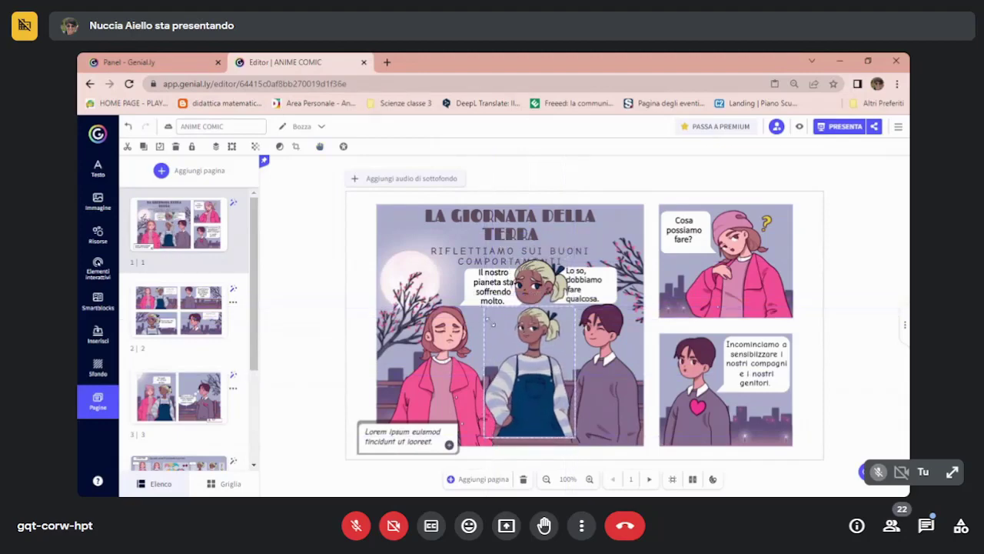
{"action": "left_click_drag", "start_coordinate": [511, 360], "coordinate": [514, 361]}
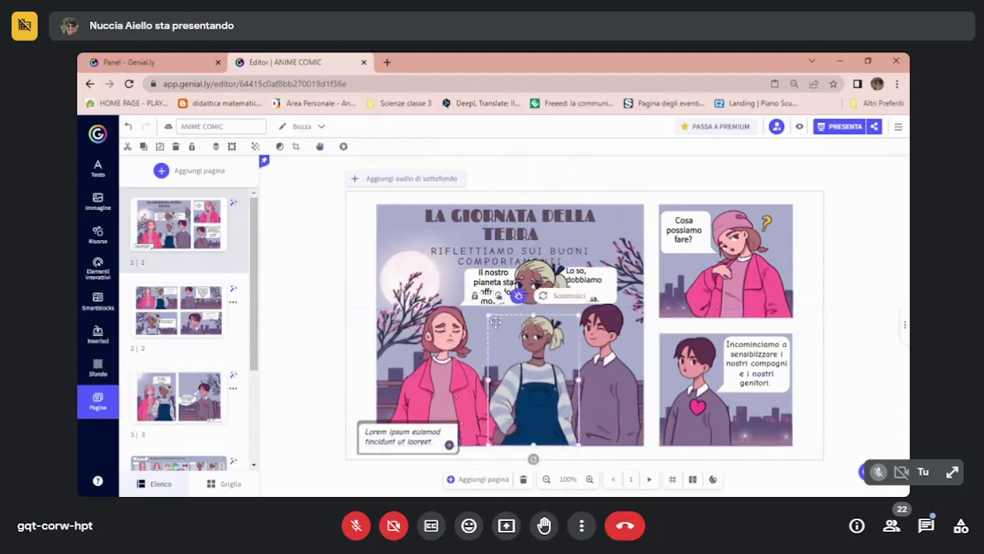
{"action": "left_click_drag", "start_coordinate": [495, 318], "coordinate": [482, 307]}
{"action": "left_click", "coordinate": [529, 281]}
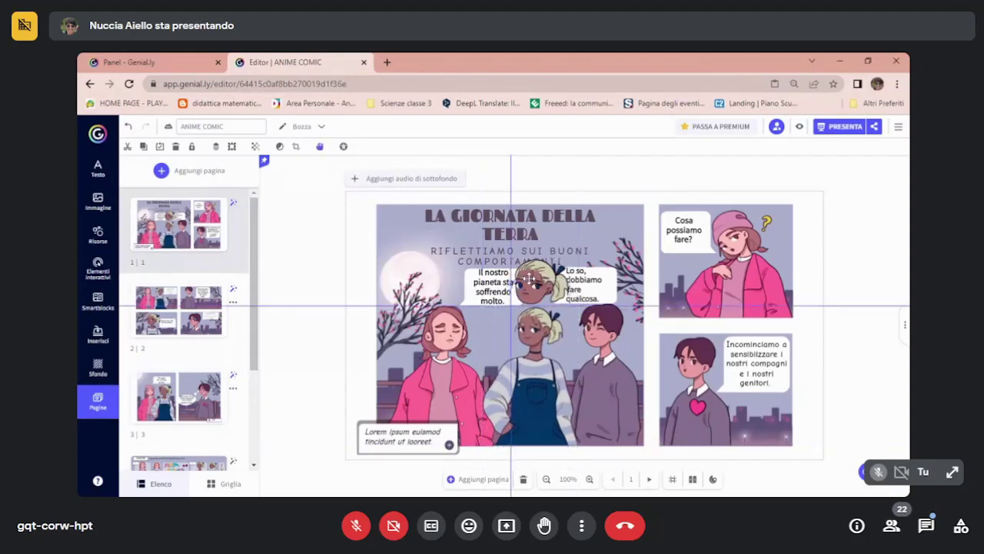
{"action": "left_click_drag", "start_coordinate": [529, 277], "coordinate": [537, 321]}
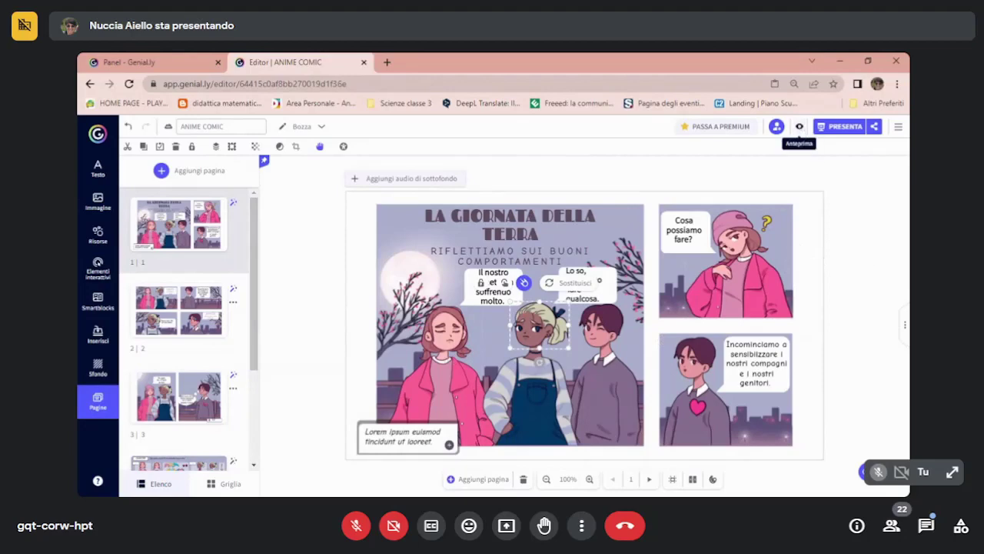
Preview the comic through its three story pages and return to editing
{"action": "left_click", "coordinate": [799, 128]}
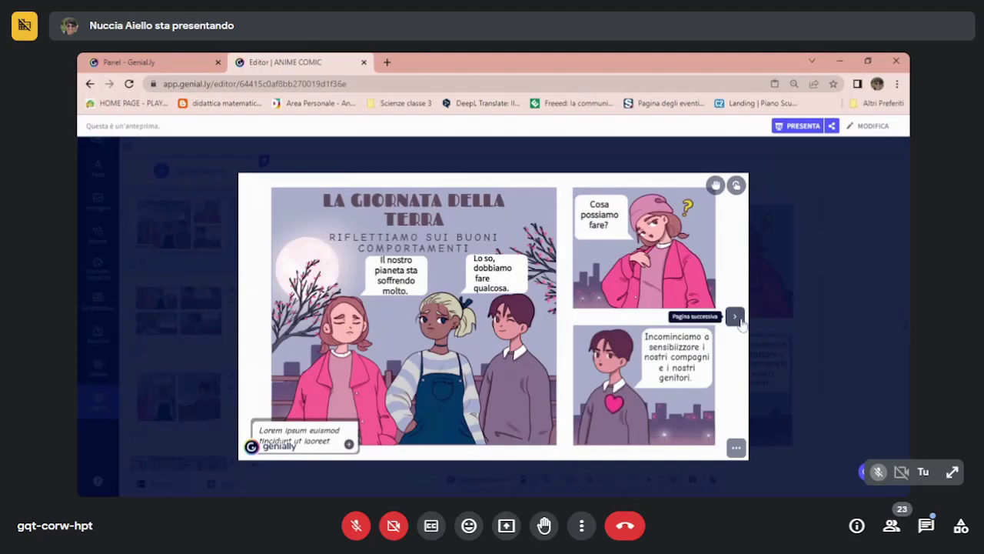
{"action": "left_click", "coordinate": [734, 321]}
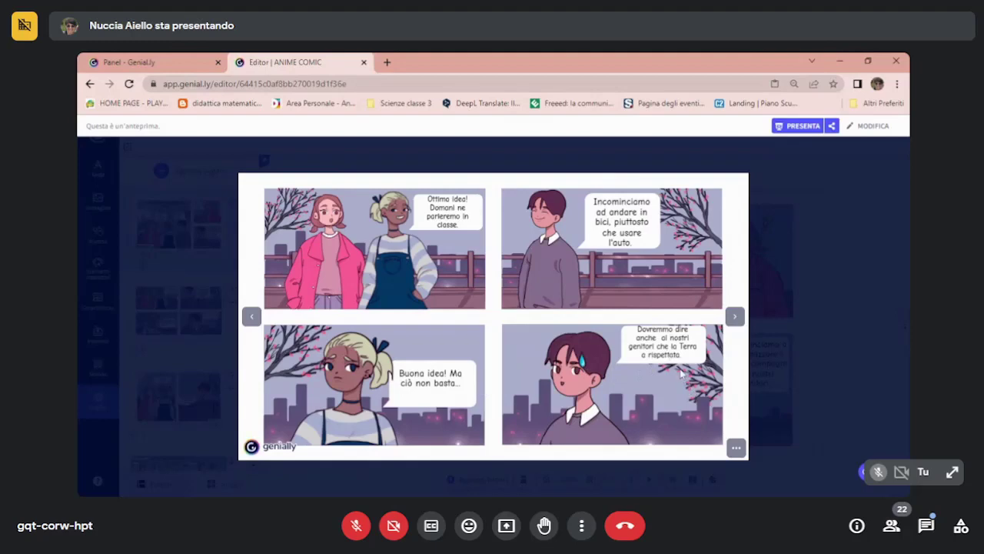
{"action": "left_click", "coordinate": [734, 319]}
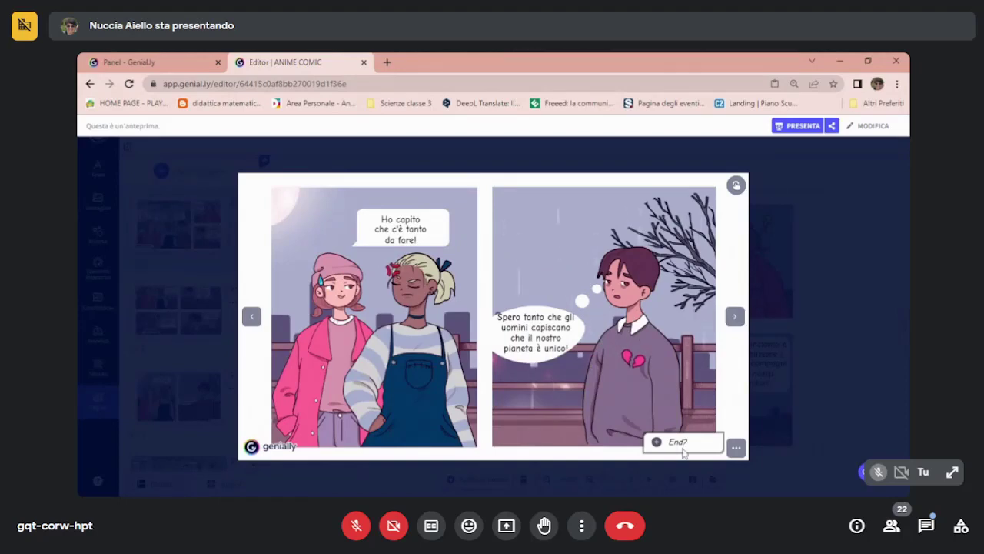
{"action": "left_click", "coordinate": [874, 128]}
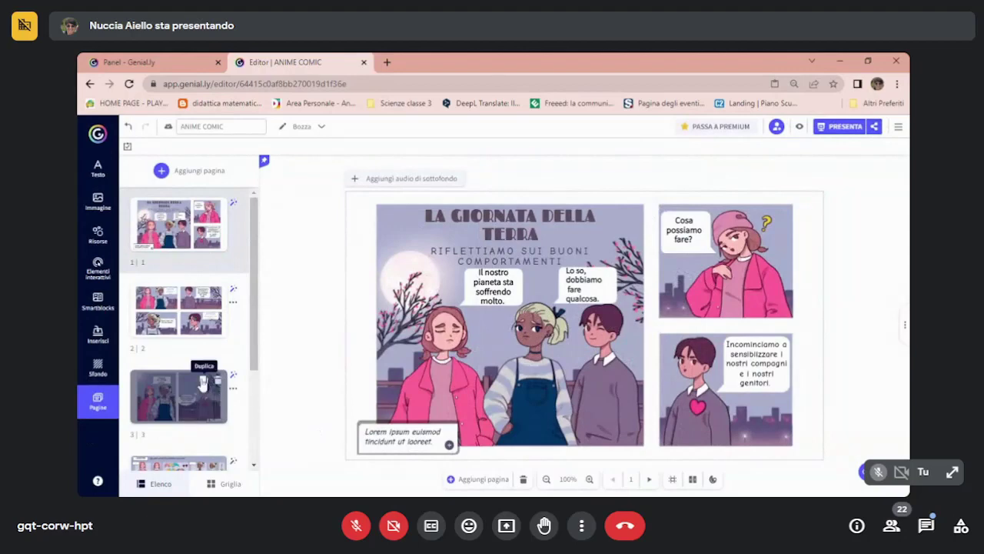
Duplicate page 3 of the comic and start a window interactivity for the "End?" box on the original page
{"action": "left_click", "coordinate": [203, 382]}
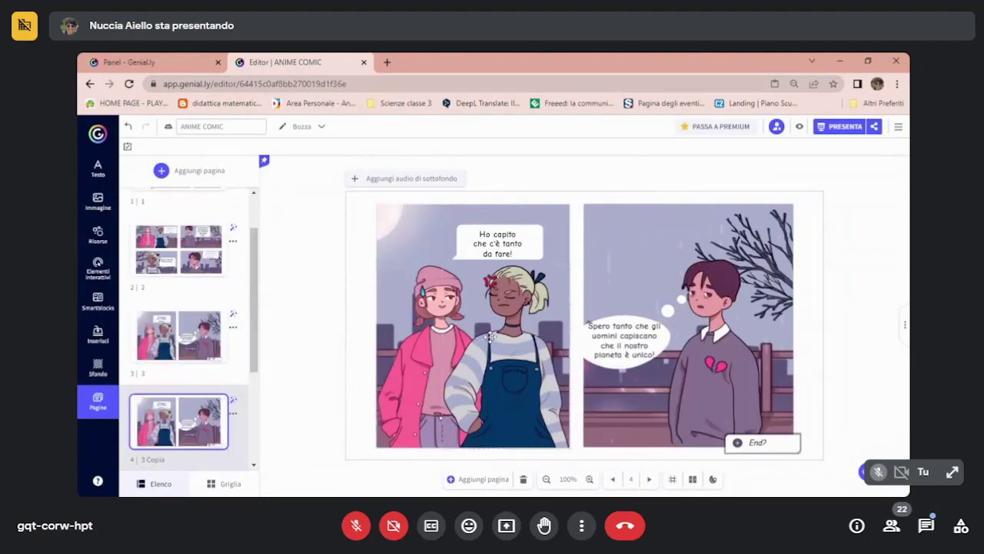
{"action": "left_click", "coordinate": [180, 354]}
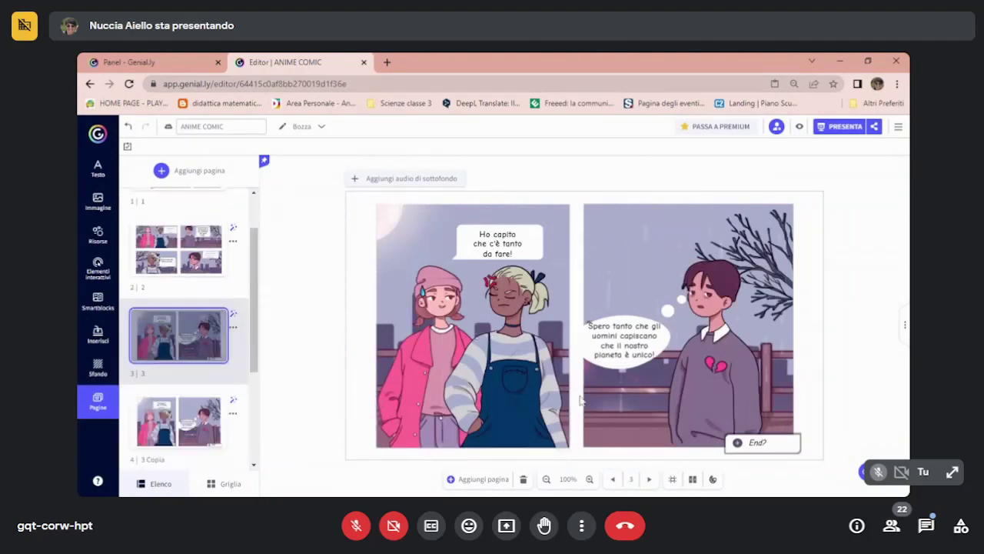
{"action": "left_click", "coordinate": [766, 449]}
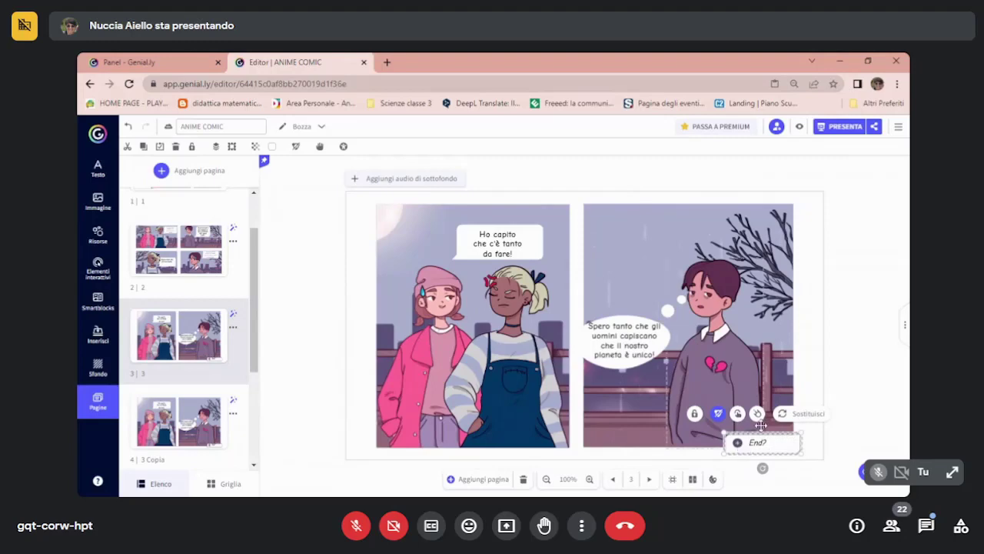
{"action": "left_click", "coordinate": [737, 414]}
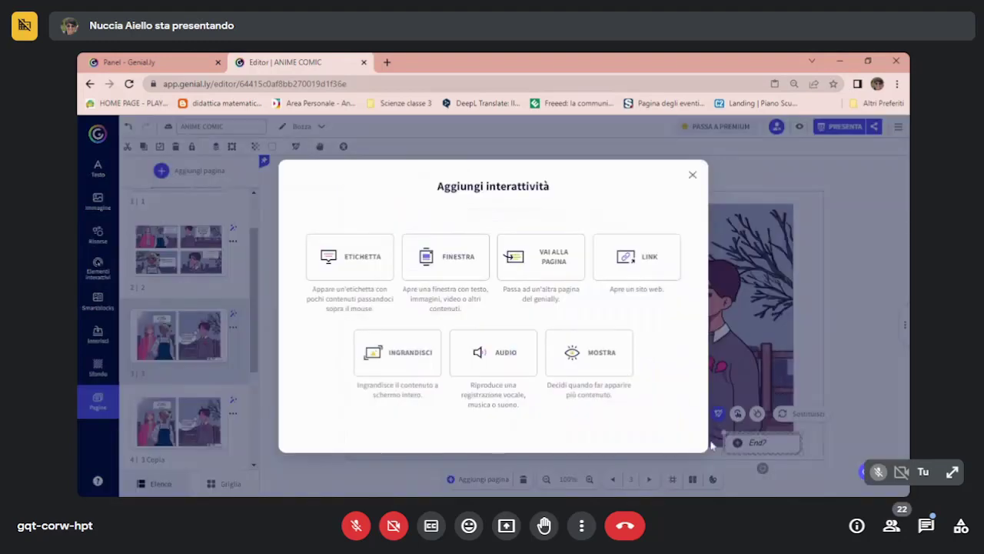
{"action": "left_click", "coordinate": [447, 260]}
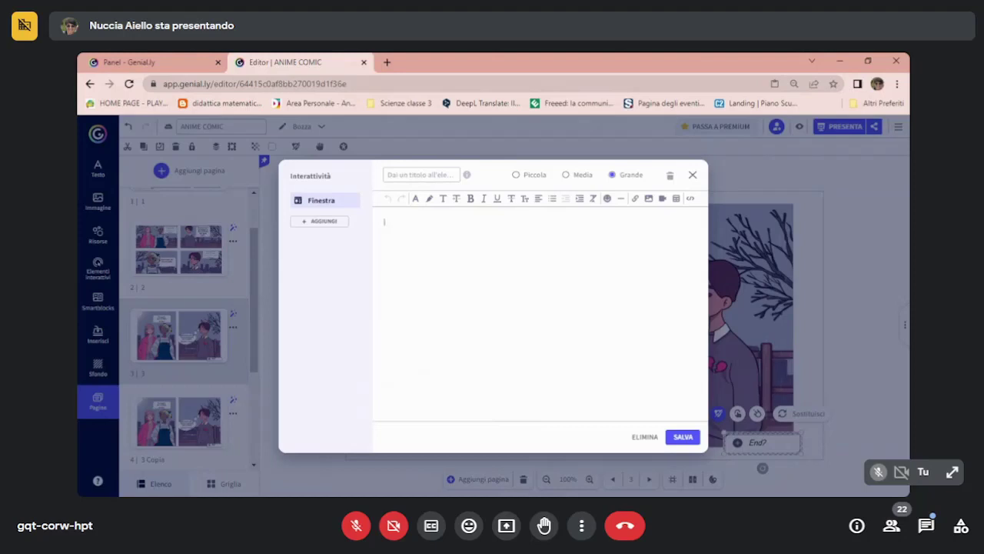
Write "SALVIAMO IL NOSTRO MERAVIGLIOSO PIANETA" as the text of the "End?" box's window
{"action": "left_click", "coordinate": [512, 199]}
{"action": "type", "text": "SLAVIAMO"}
{"action": "left_click", "coordinate": [390, 222]}
{"action": "key", "text": "BackSpace"}
{"action": "type", "text": "LVIAMO IL NOSTRO MERAVIGLIOSO PIANE"}
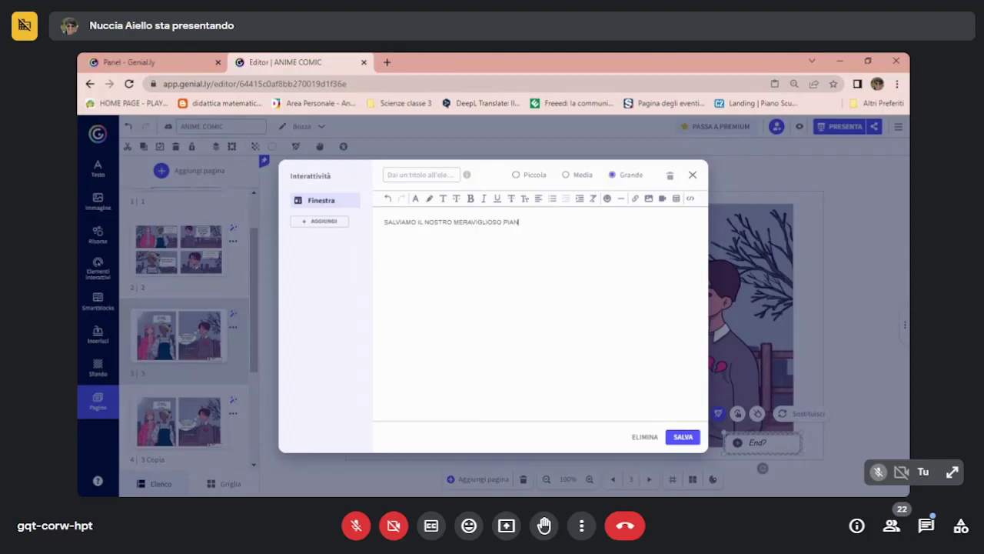
{"action": "type", "text": "TA"}
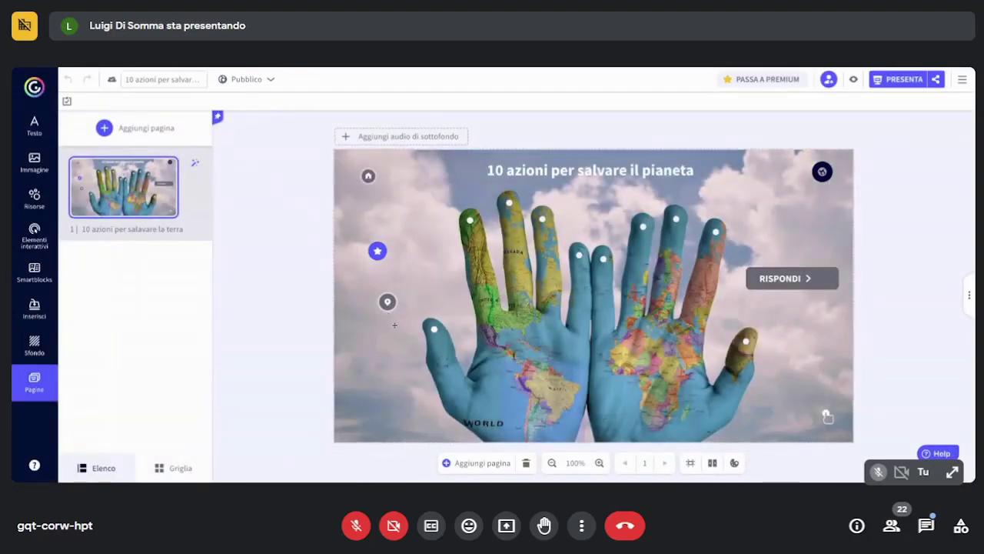
Add a window interactivity alongside the existing link on the location-pin button of "10 azioni per salvare il pianeta"
{"action": "left_click", "coordinate": [387, 302]}
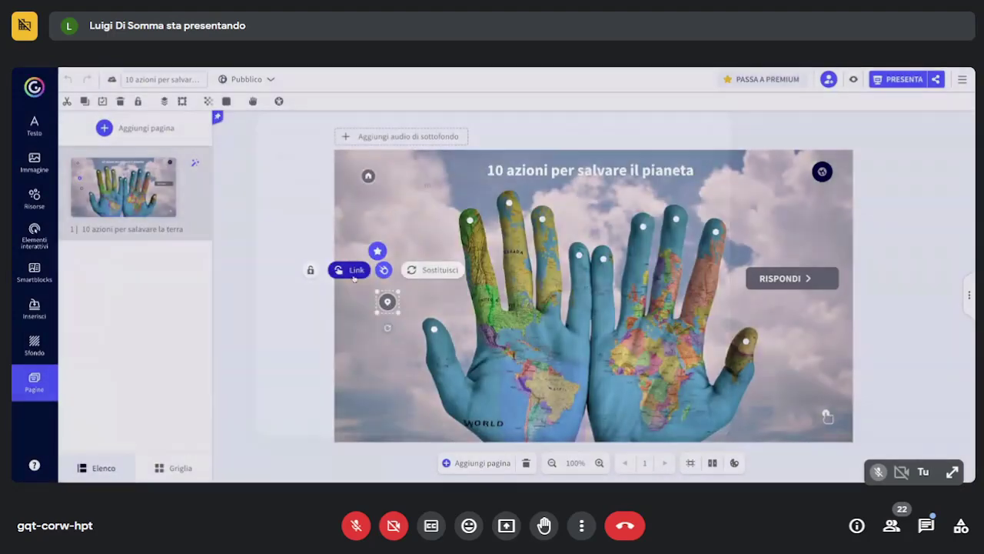
{"action": "left_click", "coordinate": [352, 272]}
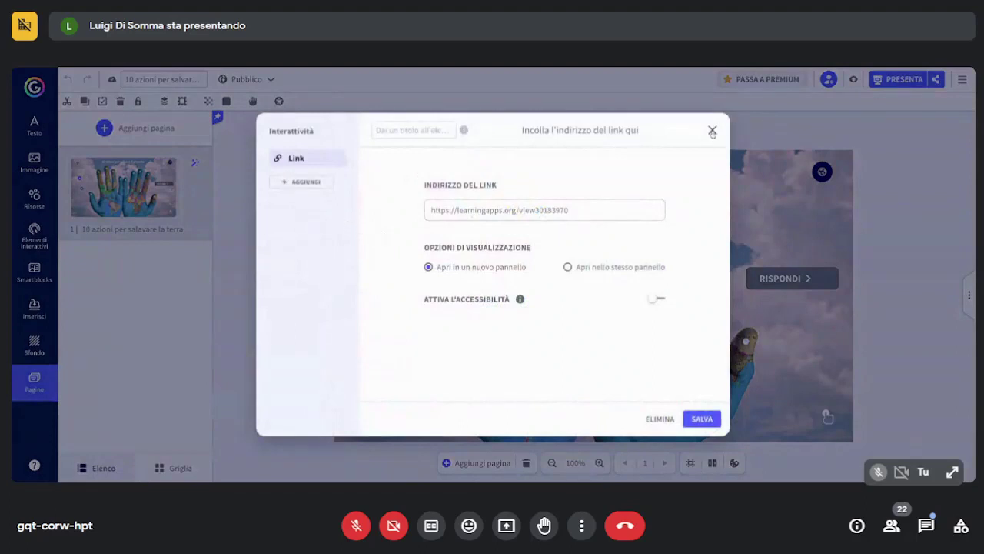
{"action": "left_click", "coordinate": [320, 183]}
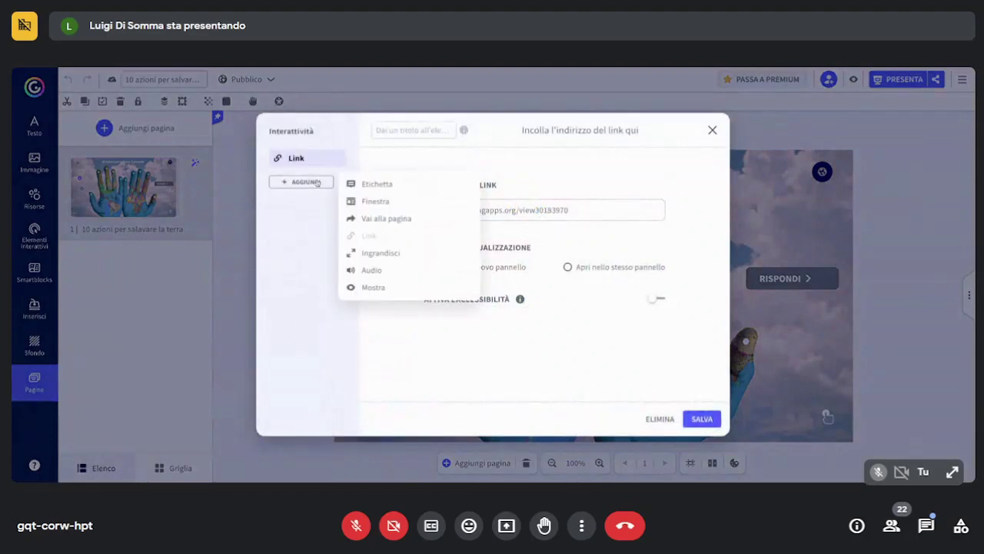
{"action": "left_click", "coordinate": [372, 200]}
Insert an Earth globe image into the pin button's window, save it, and test the pin in preview
{"action": "left_click", "coordinate": [664, 156]}
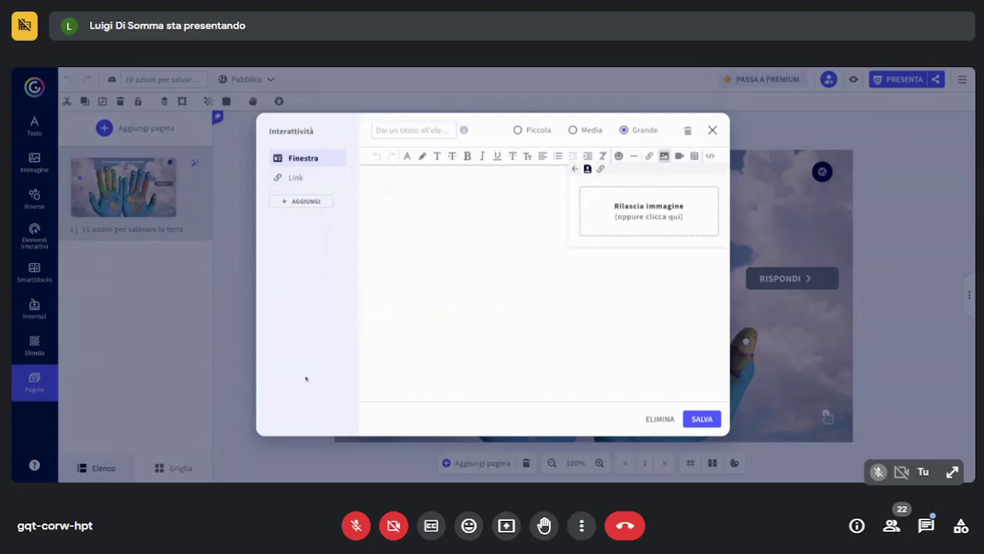
{"action": "left_click", "coordinate": [615, 221]}
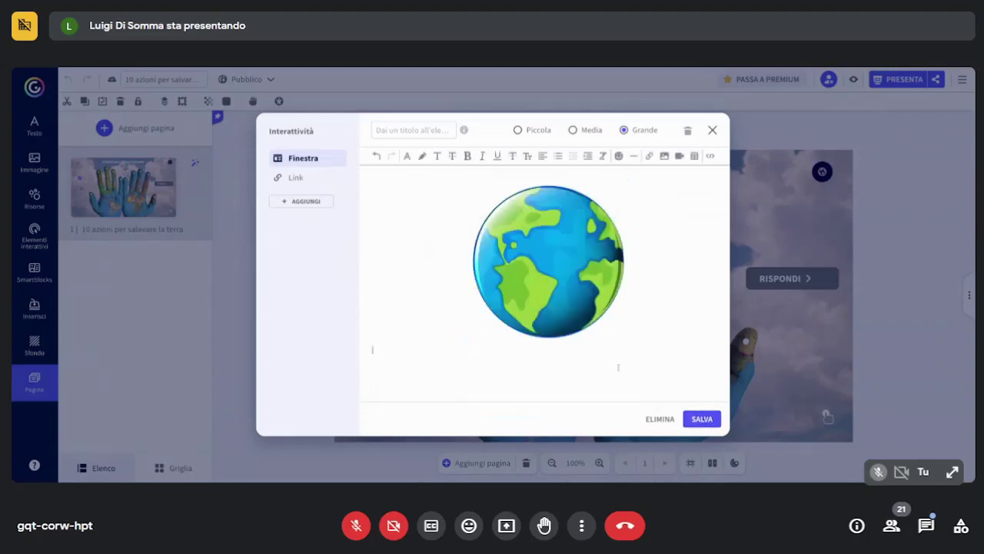
{"action": "left_click", "coordinate": [702, 418]}
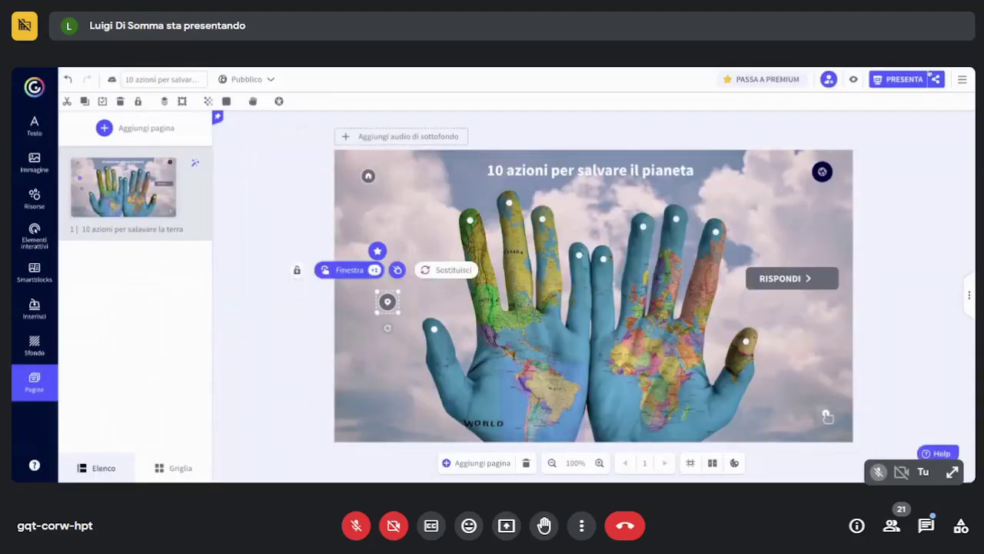
{"action": "left_click", "coordinate": [853, 79]}
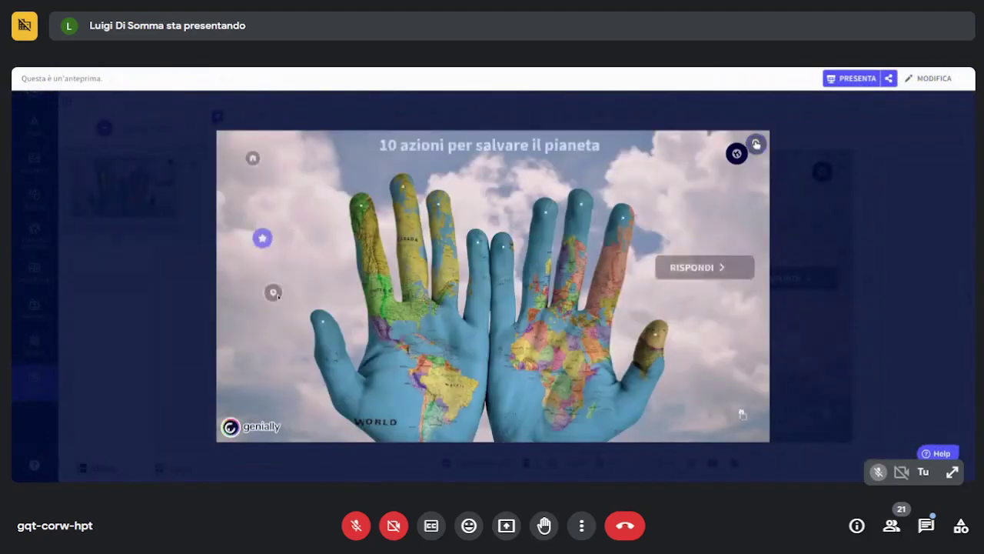
{"action": "left_click", "coordinate": [272, 294]}
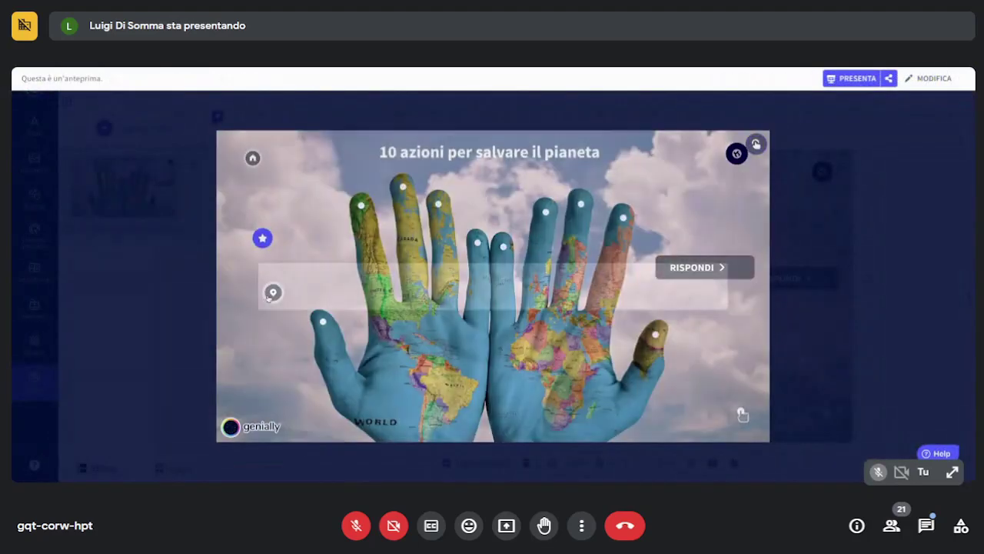
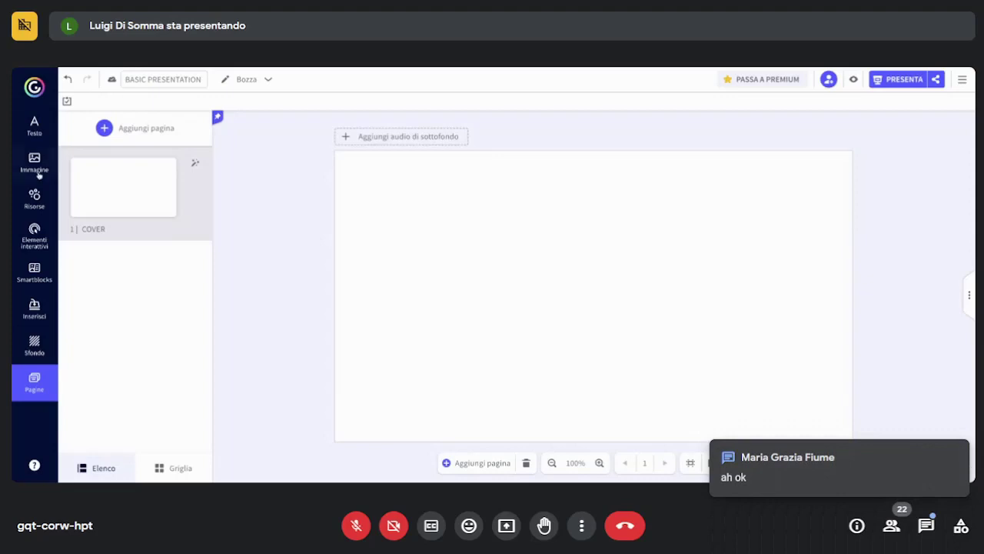
Examine the available text styles and image sources, from device uploads and Pixabay to Giphy, Google Drive and Dropbox
{"action": "left_click", "coordinate": [34, 125]}
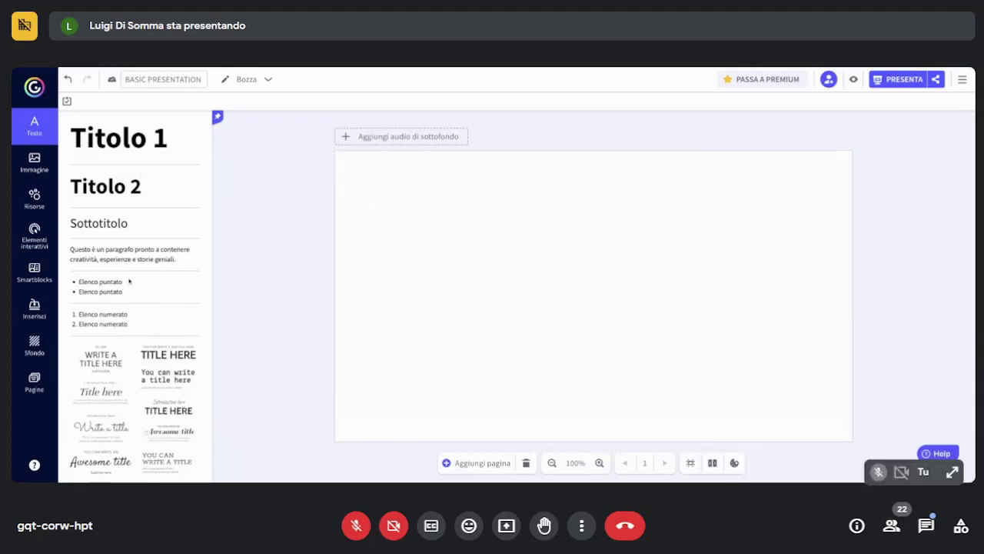
{"action": "left_click", "coordinate": [34, 162]}
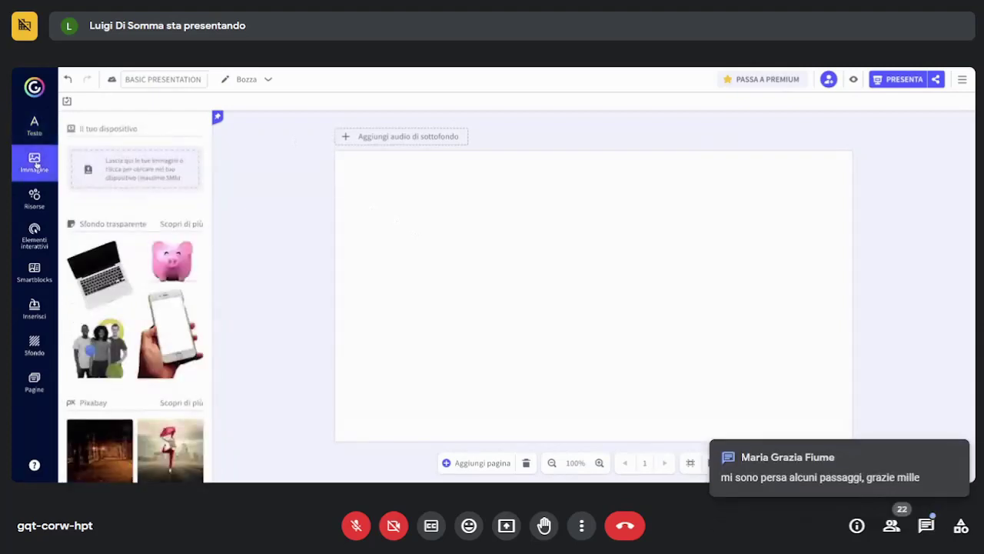
{"action": "scroll", "coordinate": [175, 289], "scroll_direction": "down", "scroll_amount": 2}
{"action": "scroll", "coordinate": [174, 289], "scroll_direction": "down", "scroll_amount": 1}
{"action": "scroll", "coordinate": [109, 223], "scroll_direction": "up", "scroll_amount": 2}
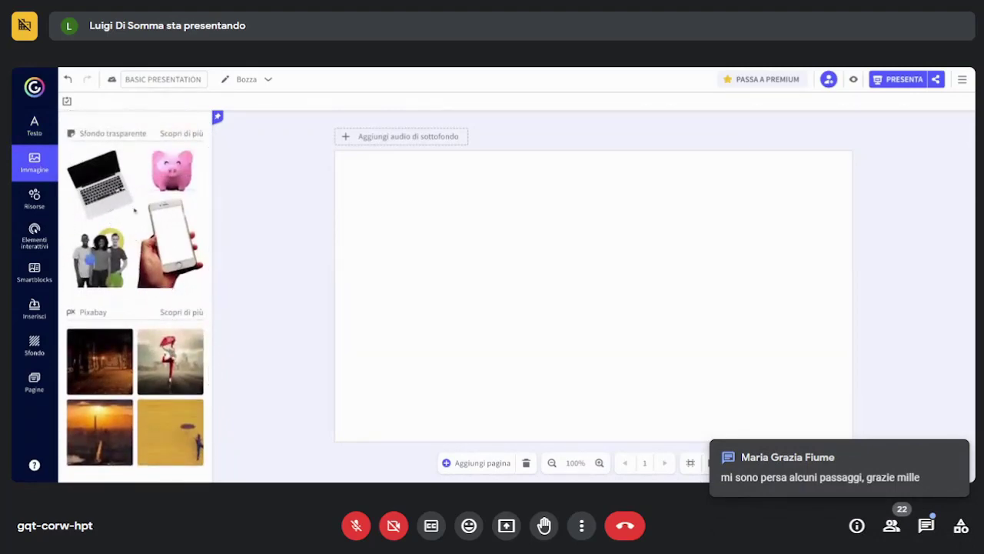
{"action": "scroll", "coordinate": [143, 348], "scroll_direction": "up", "scroll_amount": 1}
{"action": "scroll", "coordinate": [143, 348], "scroll_direction": "down", "scroll_amount": 10}
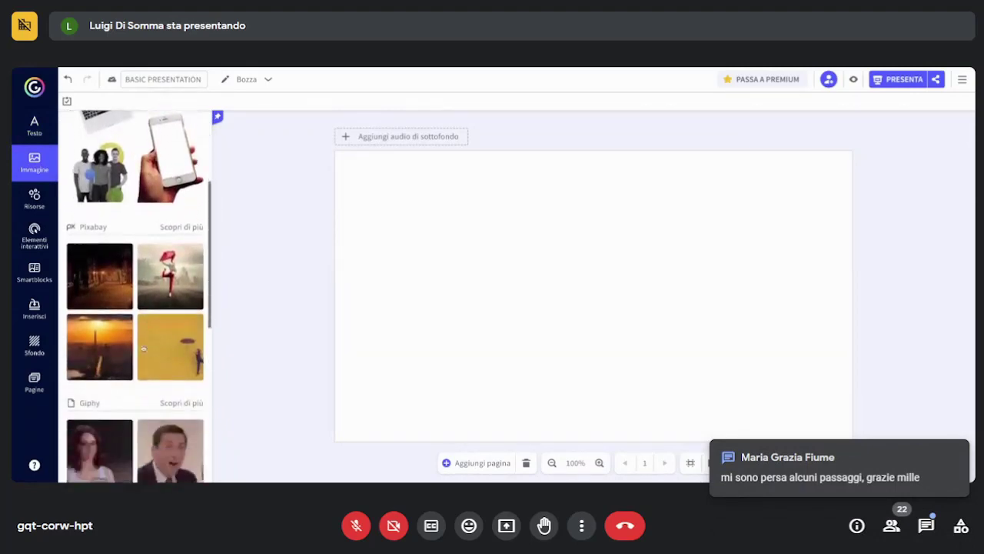
{"action": "scroll", "coordinate": [177, 201], "scroll_direction": "down", "scroll_amount": 1}
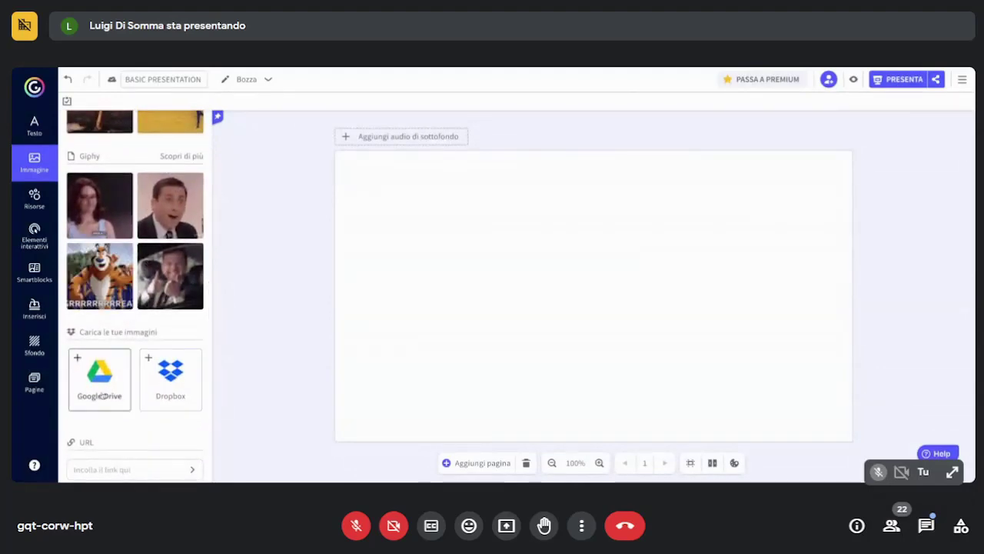
Look through the graphic resources, interactive elements, Smartblocks and audio insertion options available for the blank presentation
{"action": "left_click", "coordinate": [43, 202]}
{"action": "scroll", "coordinate": [120, 309], "scroll_direction": "down", "scroll_amount": 1}
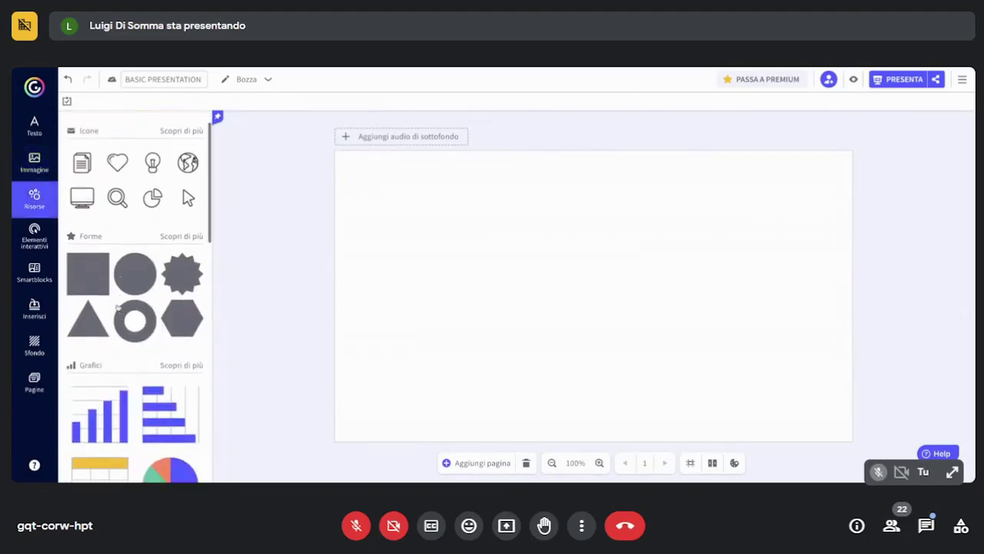
{"action": "scroll", "coordinate": [120, 299], "scroll_direction": "down", "scroll_amount": 3}
{"action": "scroll", "coordinate": [121, 286], "scroll_direction": "down", "scroll_amount": 9}
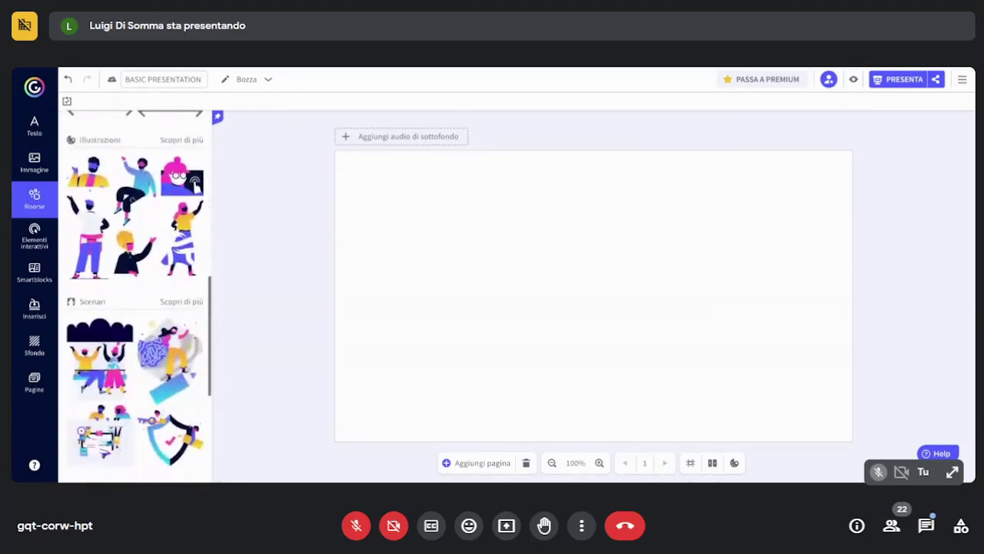
{"action": "left_click", "coordinate": [34, 235]}
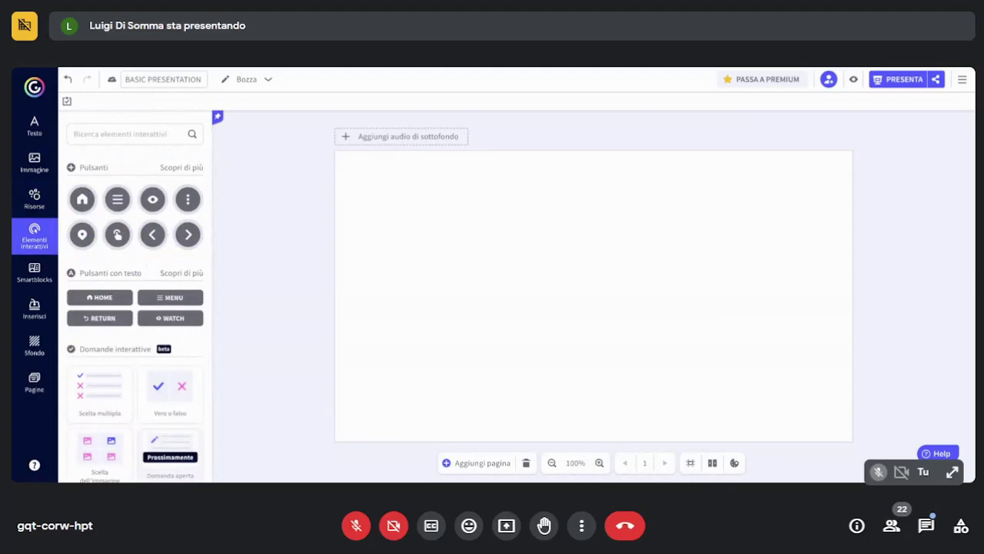
{"action": "scroll", "coordinate": [130, 296], "scroll_direction": "down", "scroll_amount": 5}
{"action": "left_click", "coordinate": [34, 273]}
{"action": "left_click", "coordinate": [37, 311]}
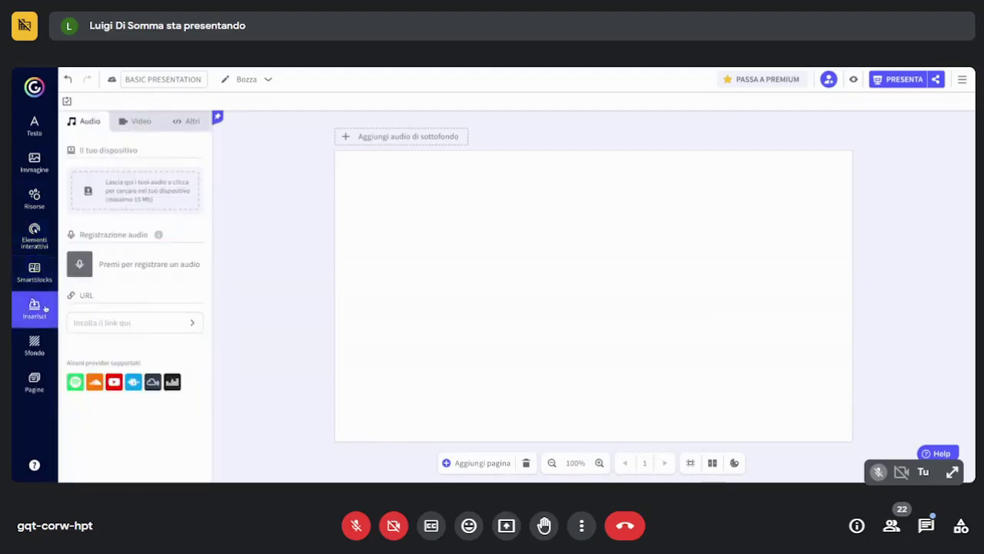
{"action": "left_click", "coordinate": [34, 198]}
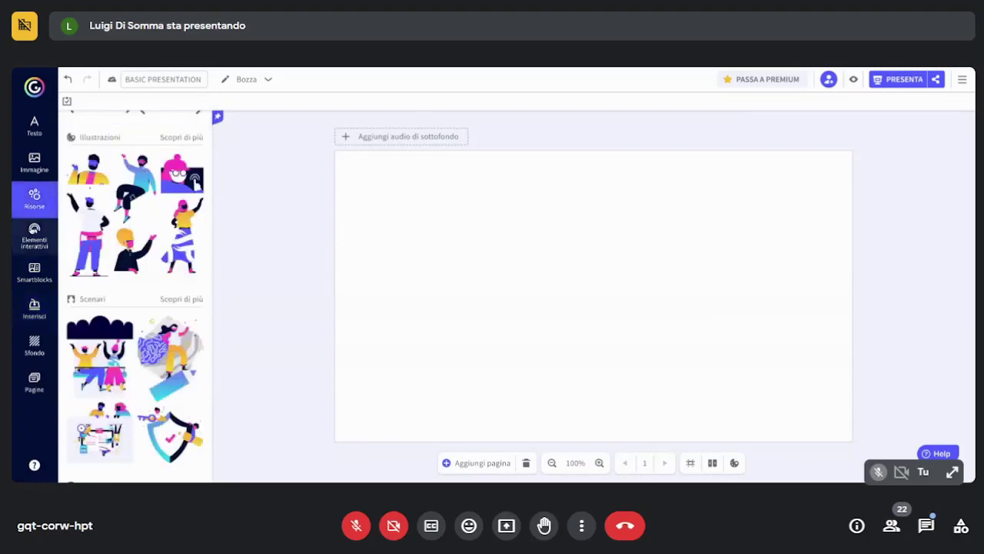
Place a home button on the blank page's upper-left area and assign it a Link interactivity
{"action": "left_click", "coordinate": [34, 234]}
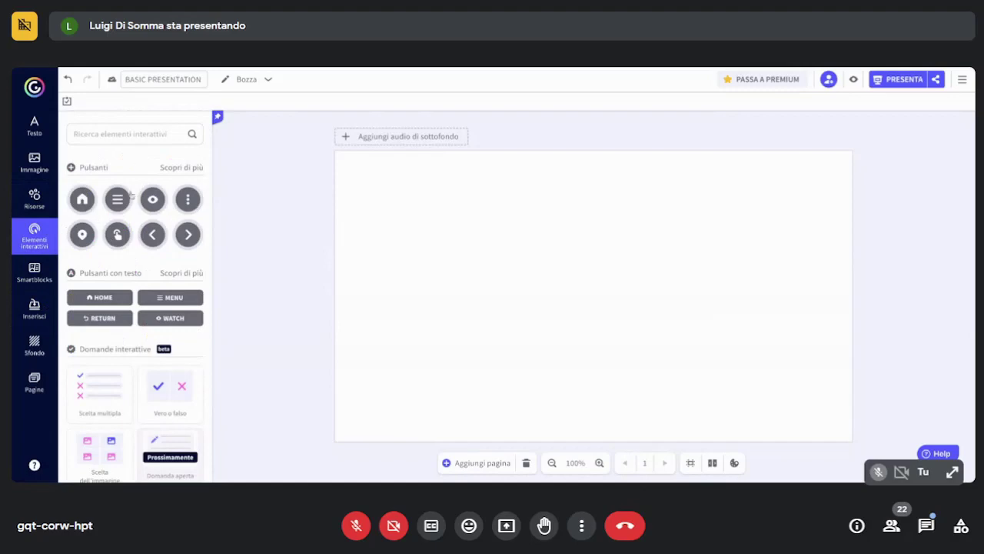
{"action": "left_click_drag", "start_coordinate": [95, 208], "coordinate": [375, 289]}
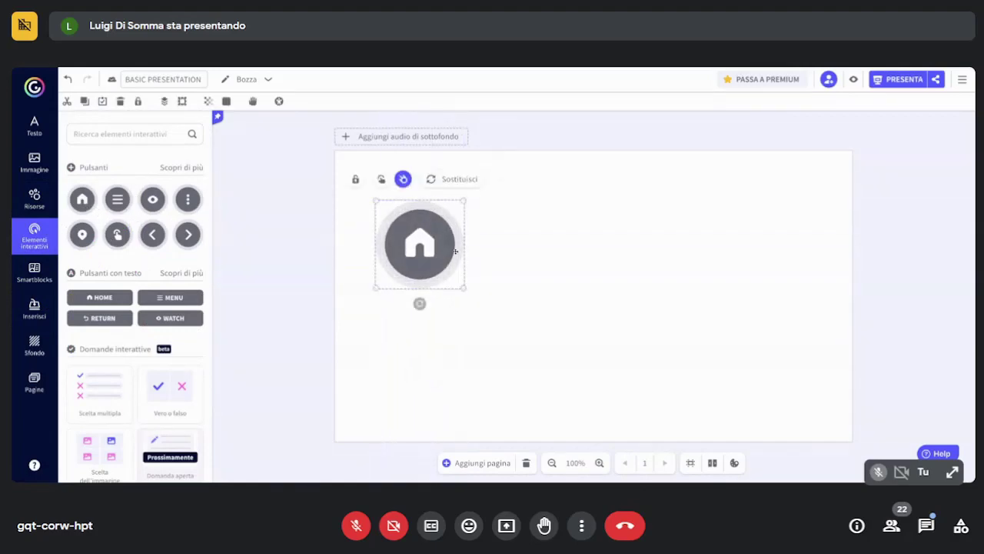
{"action": "left_click", "coordinate": [381, 179]}
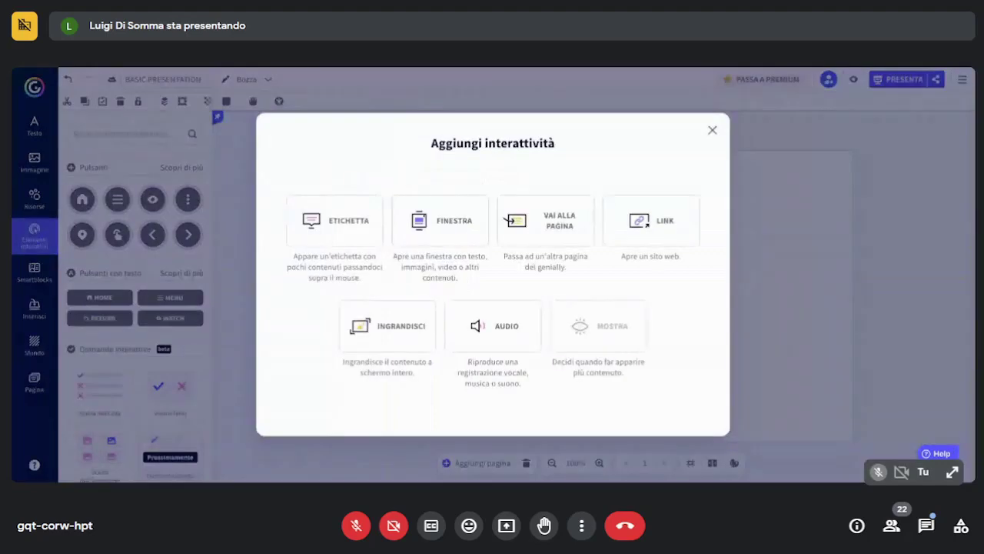
{"action": "left_click", "coordinate": [673, 231]}
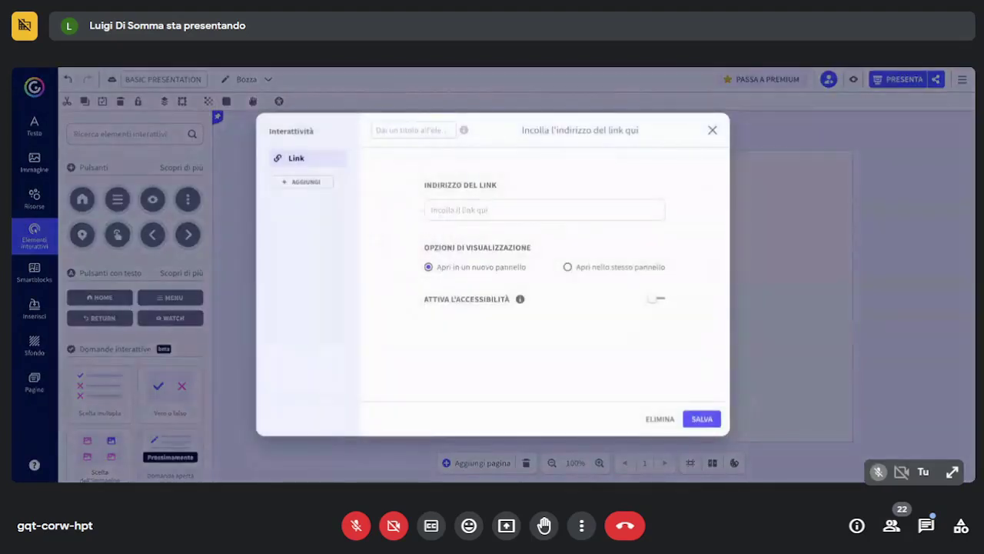
{"action": "left_click", "coordinate": [529, 211]}
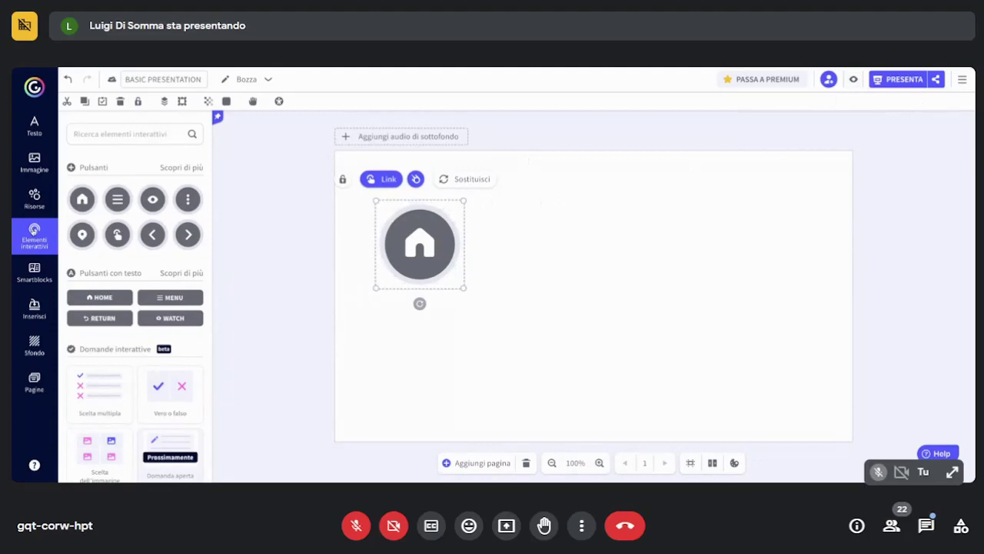
Browse the full collection of interactive icon buttons and return to its beginning
{"action": "left_click", "coordinate": [183, 168]}
{"action": "scroll", "coordinate": [108, 388], "scroll_direction": "down", "scroll_amount": 5}
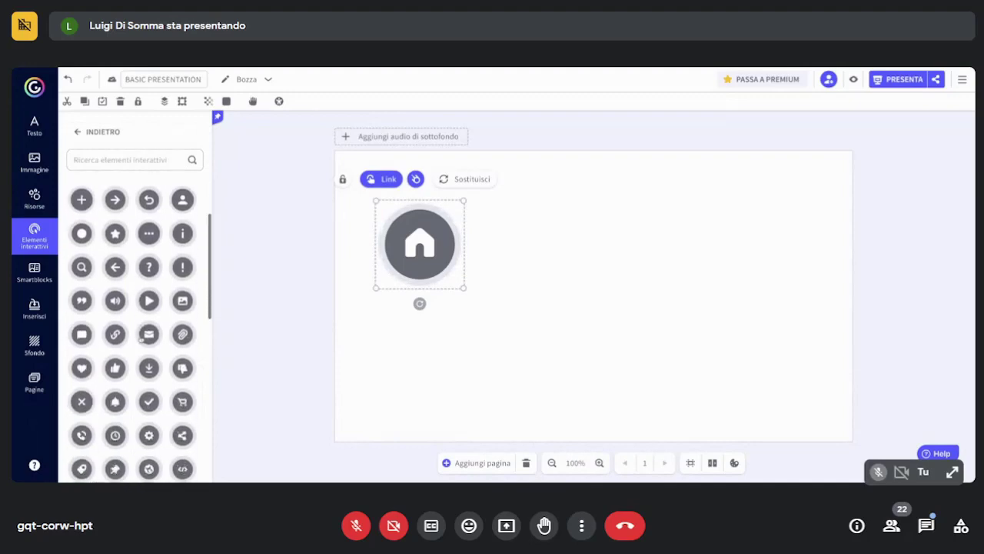
{"action": "scroll", "coordinate": [111, 390], "scroll_direction": "down", "scroll_amount": 4}
{"action": "scroll", "coordinate": [125, 394], "scroll_direction": "up", "scroll_amount": 2}
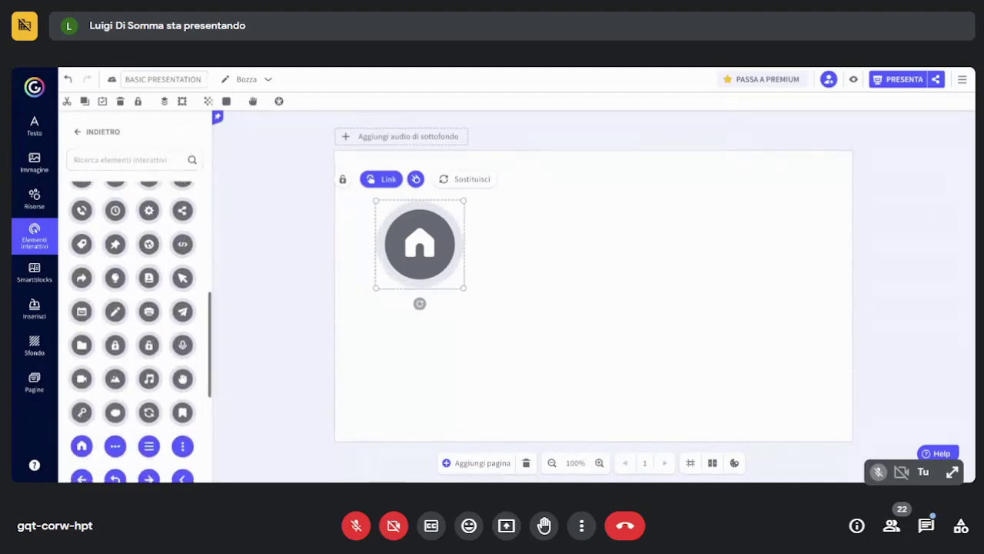
{"action": "scroll", "coordinate": [136, 331], "scroll_direction": "up", "scroll_amount": 4}
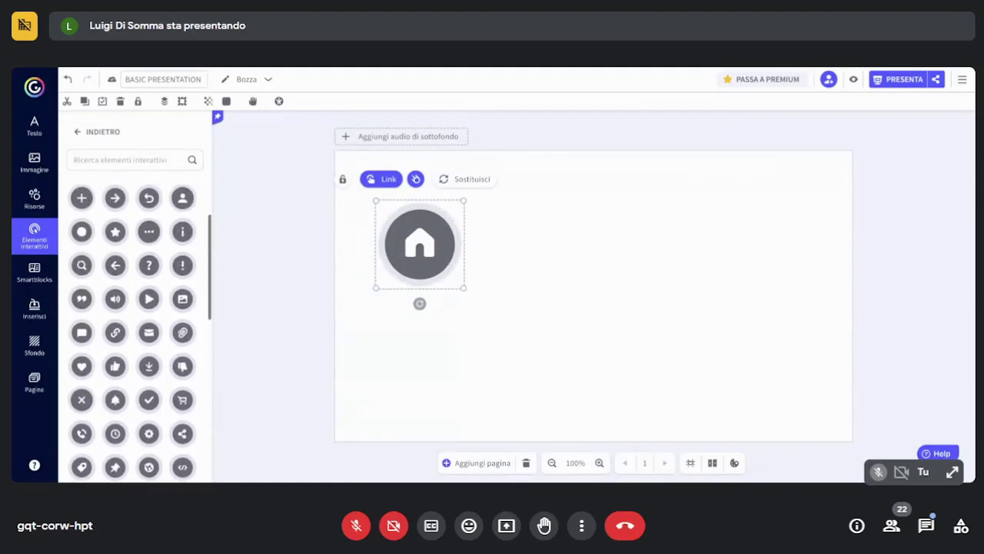
{"action": "scroll", "coordinate": [105, 379], "scroll_direction": "up", "scroll_amount": 3}
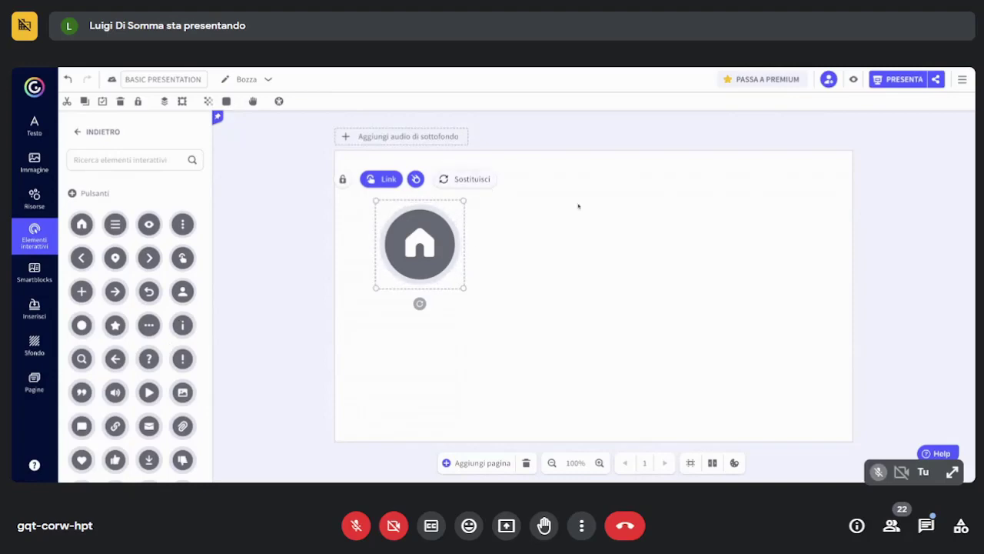
Preview the blank presentation containing the linked home button
{"action": "left_click", "coordinate": [854, 79]}
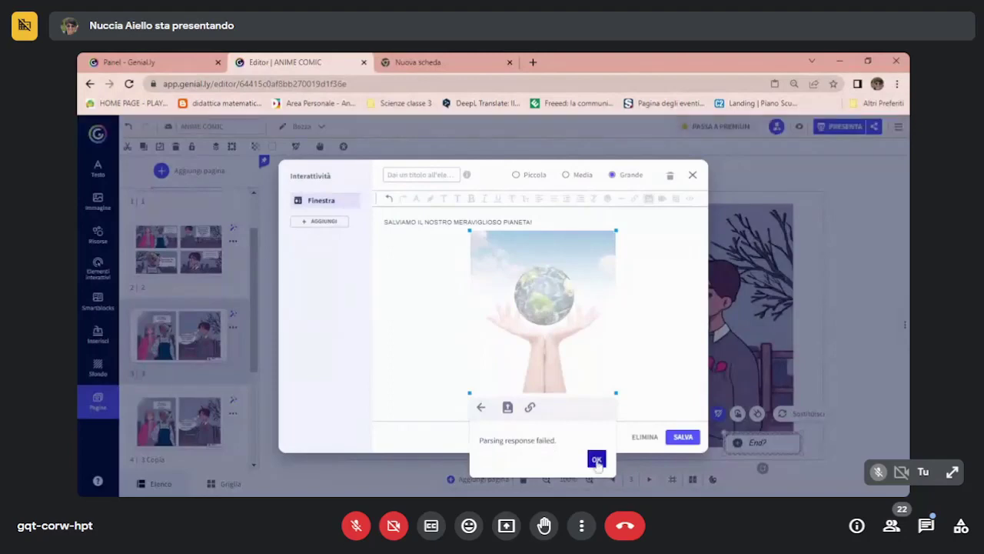
Dismiss the image insertion error in the "End?" button's interactive window and switch to the new browser tab
{"action": "left_click", "coordinate": [598, 460]}
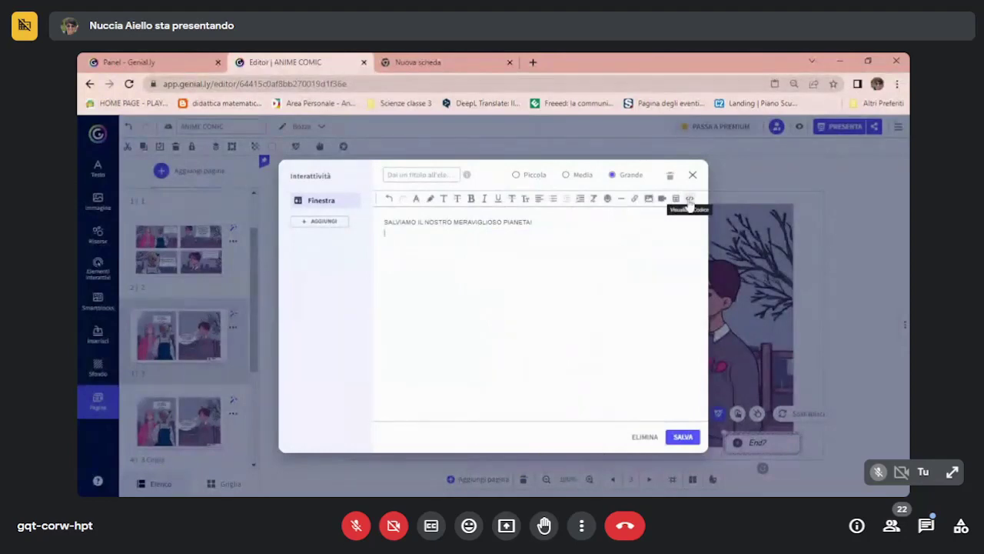
{"action": "left_click", "coordinate": [467, 63]}
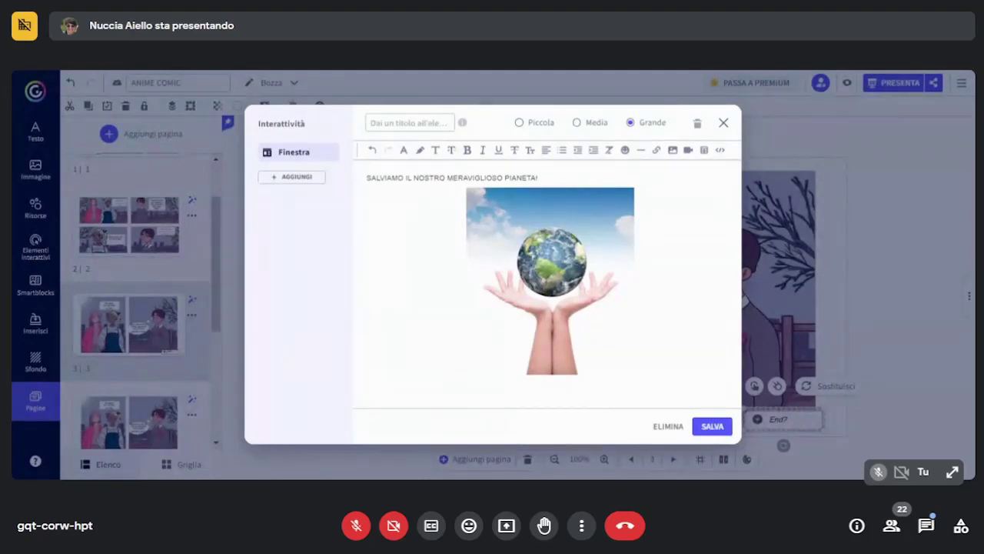
Try to save the "End?" button's window containing the planet message and the image of hands holding the Earth
{"action": "left_click", "coordinate": [712, 428]}
{"action": "left_click", "coordinate": [589, 314]}
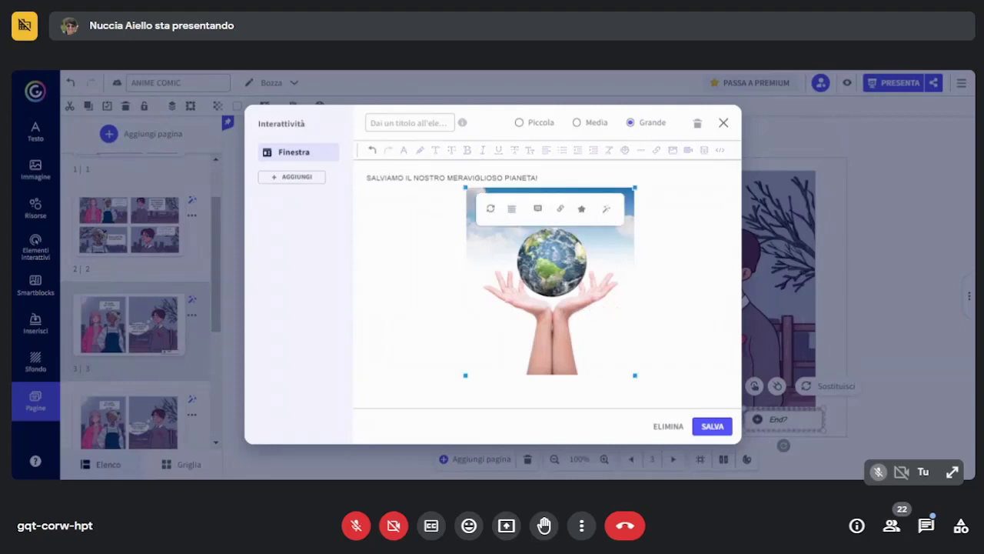
{"action": "left_click", "coordinate": [637, 307]}
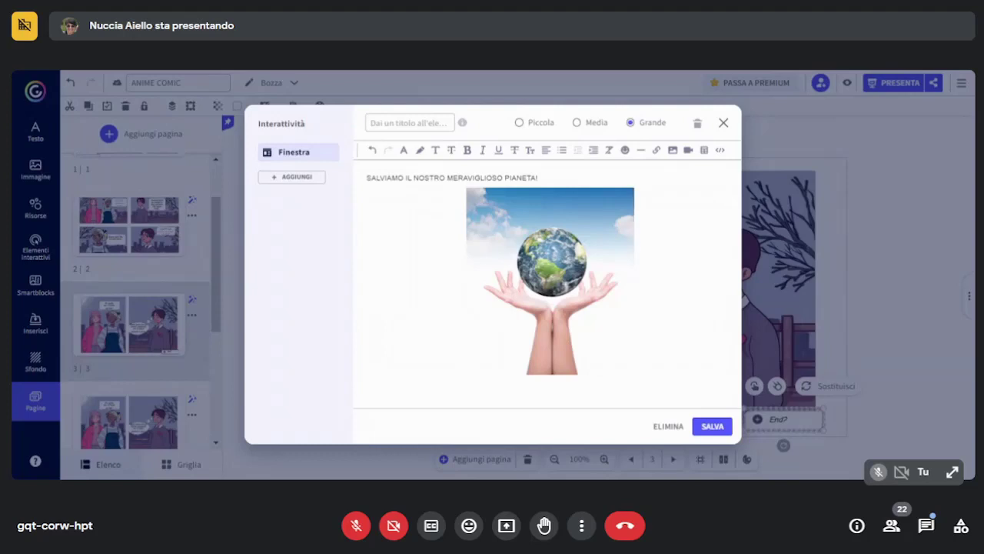
{"action": "left_click", "coordinate": [705, 432]}
Try the Media size for the "End?" button's interactive window and return it to Grande
{"action": "left_click", "coordinate": [578, 124]}
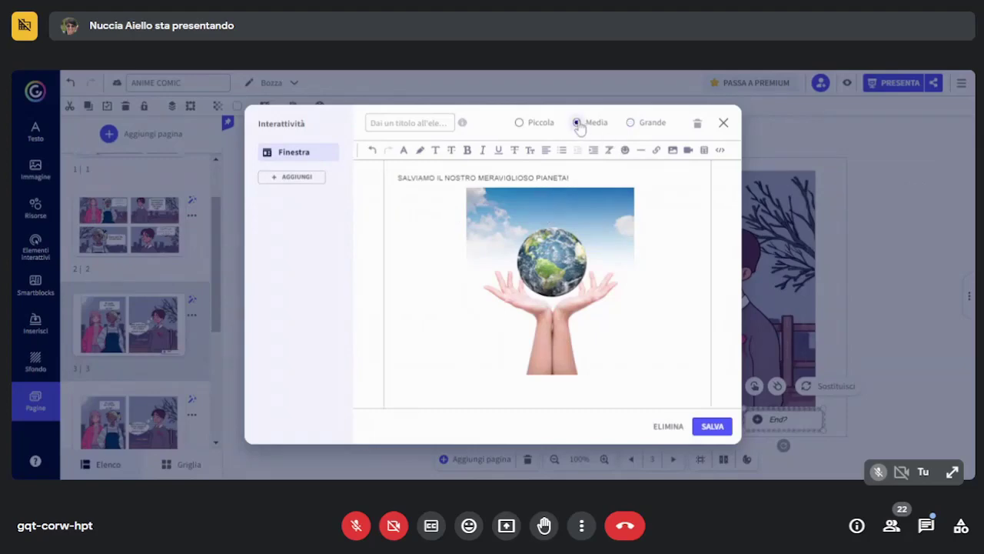
{"action": "left_click", "coordinate": [630, 123]}
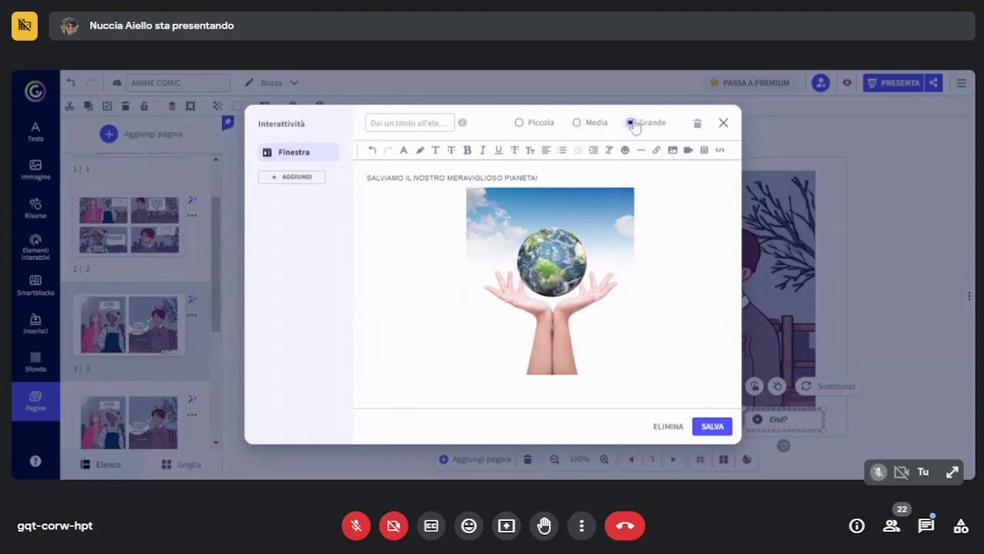